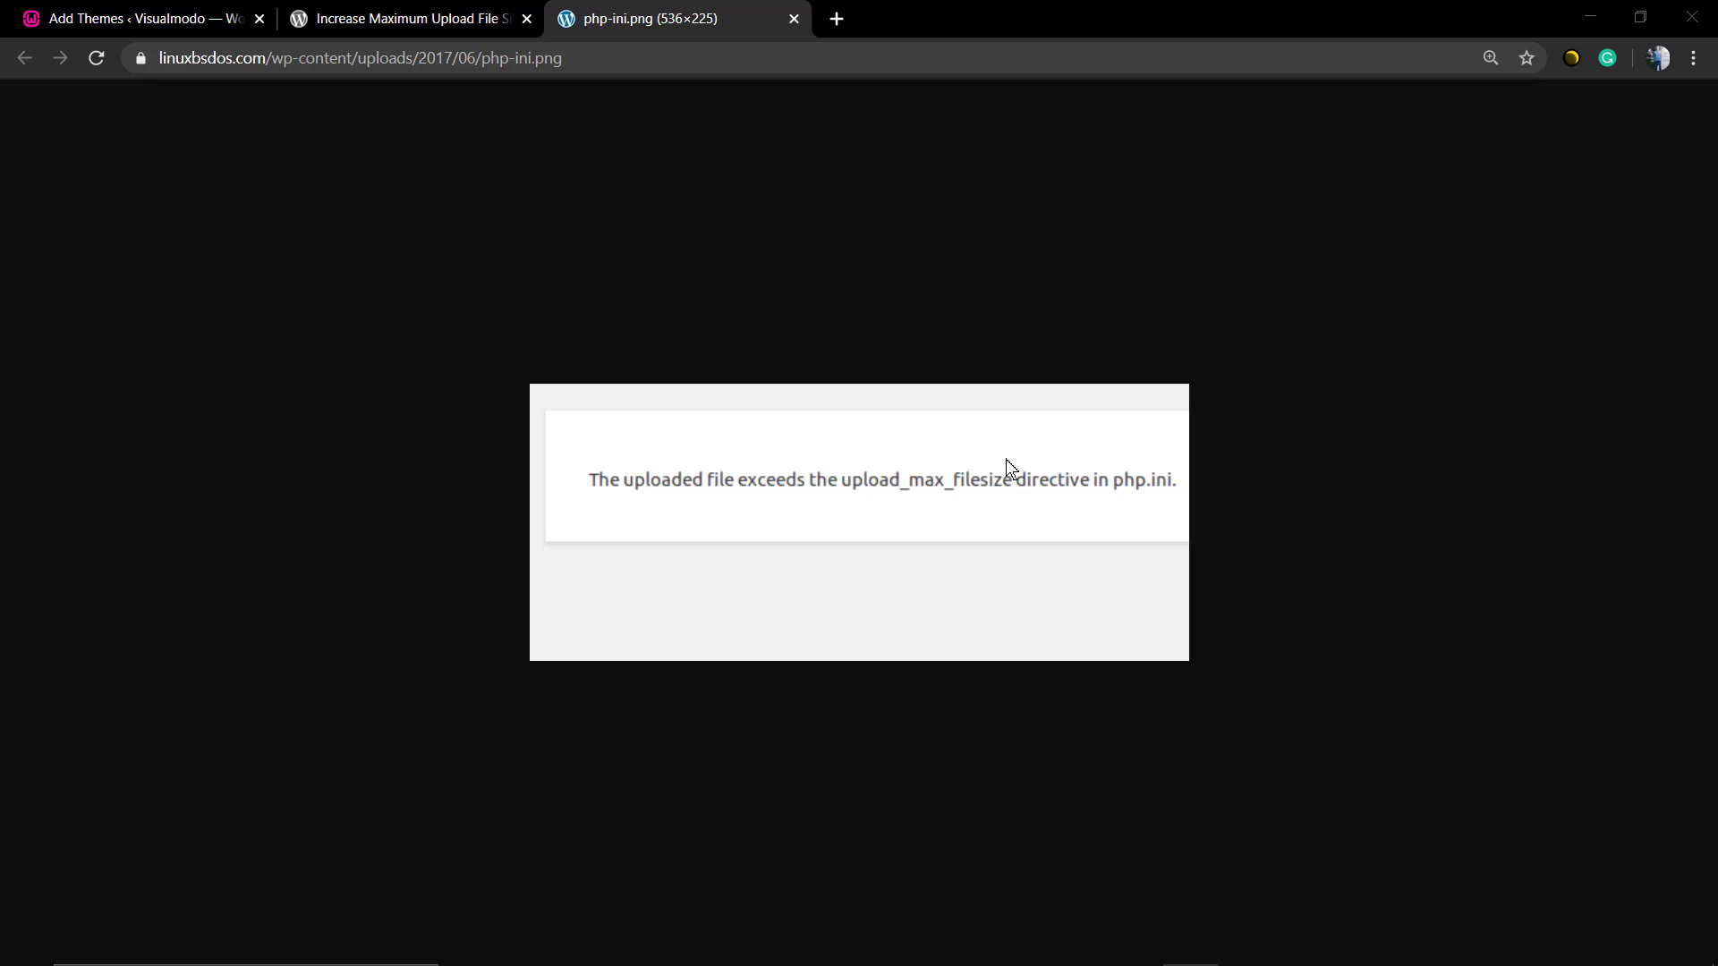
Step: Open the Upload Theme area, then go to Plugins > Add New
click(184, 16)
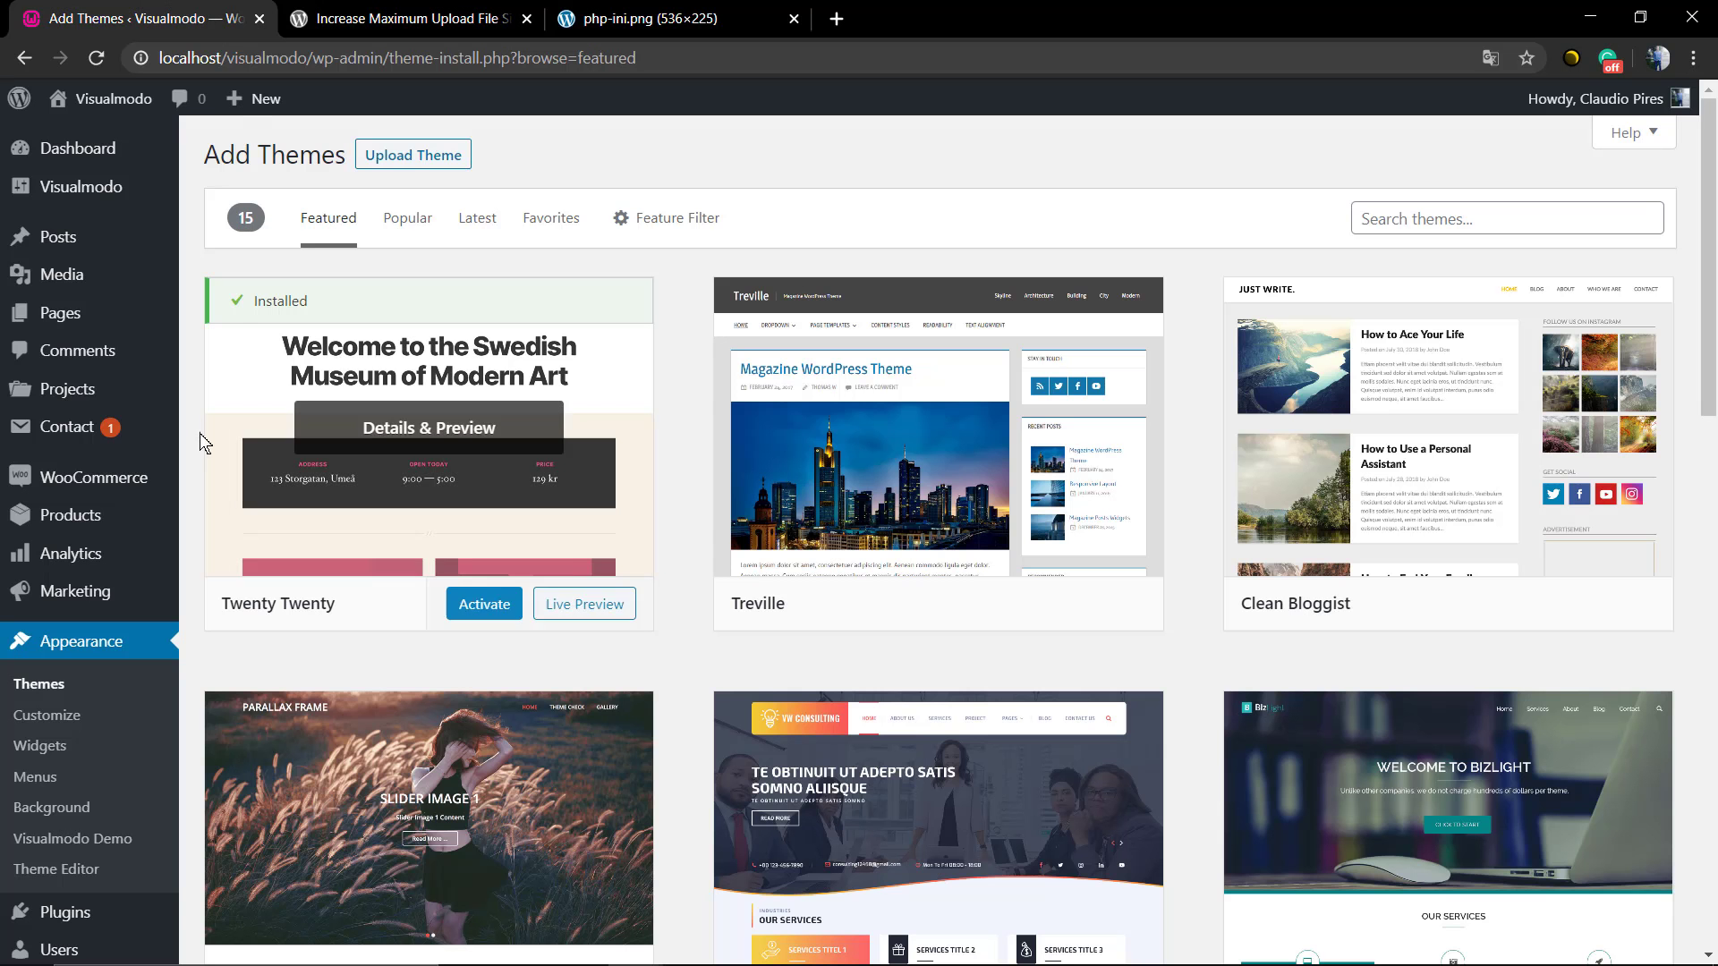
click(414, 154)
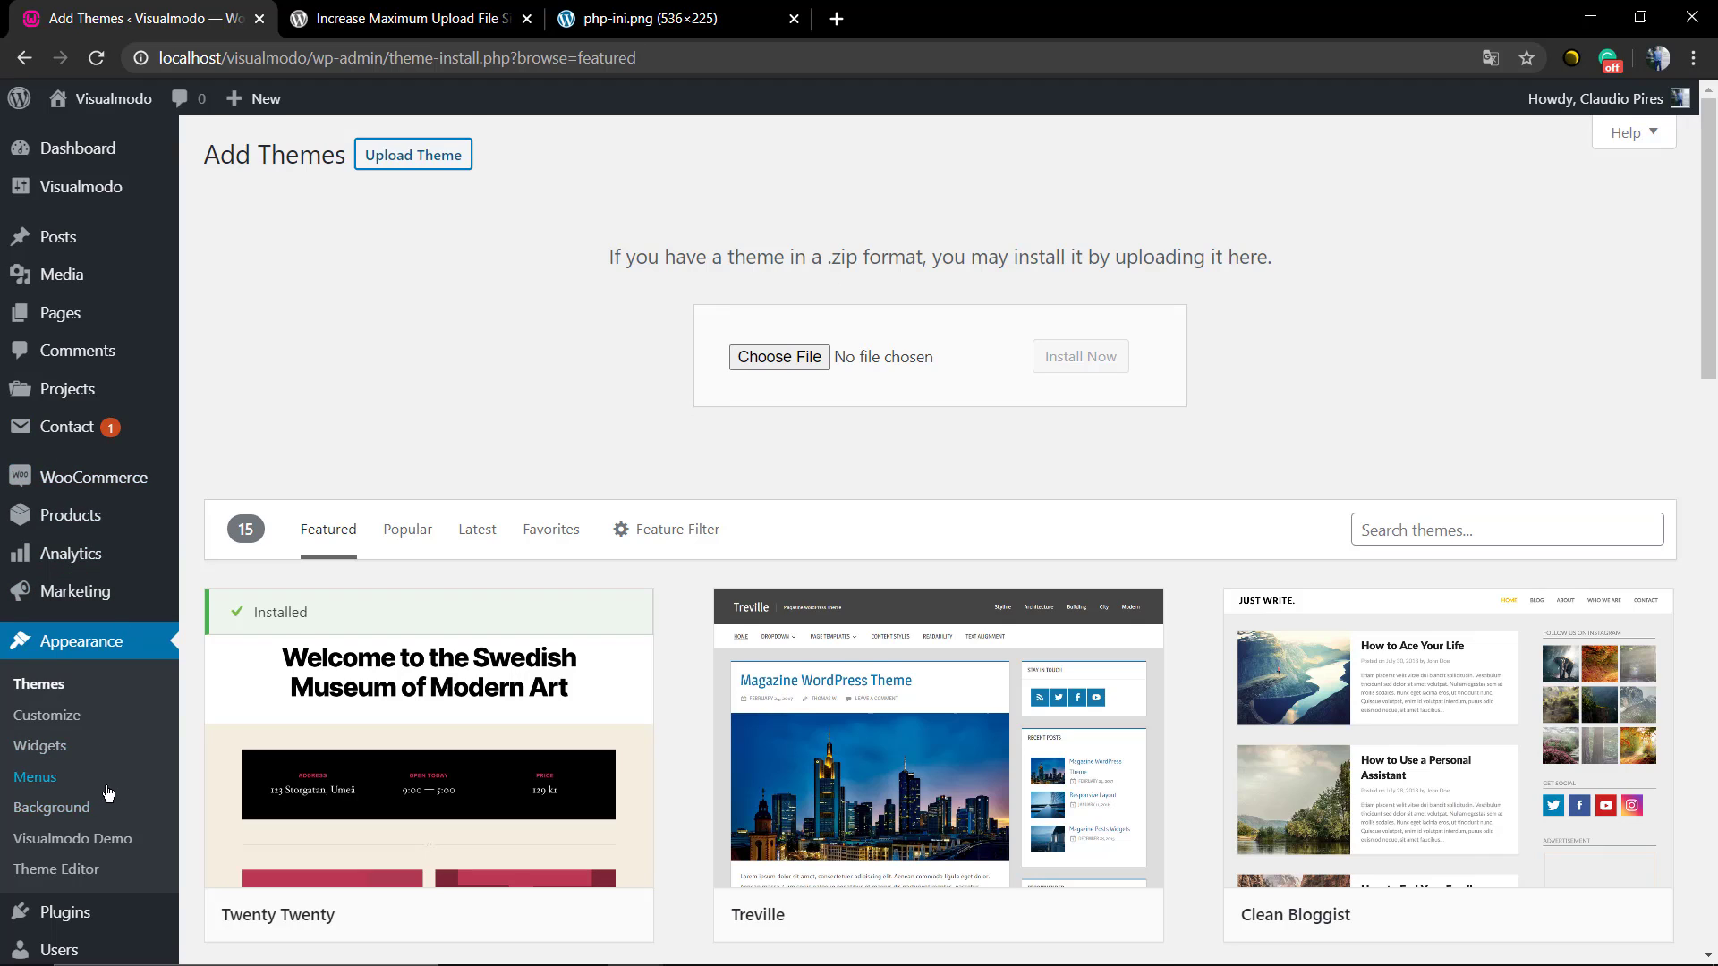
scroll(108, 793, down, 2)
mouse_move(77, 797)
click(223, 862)
Step: Show the Upload Plugin area, then open Media > Add New, which shows the 2 MB limit
scroll(497, 474, up, 2)
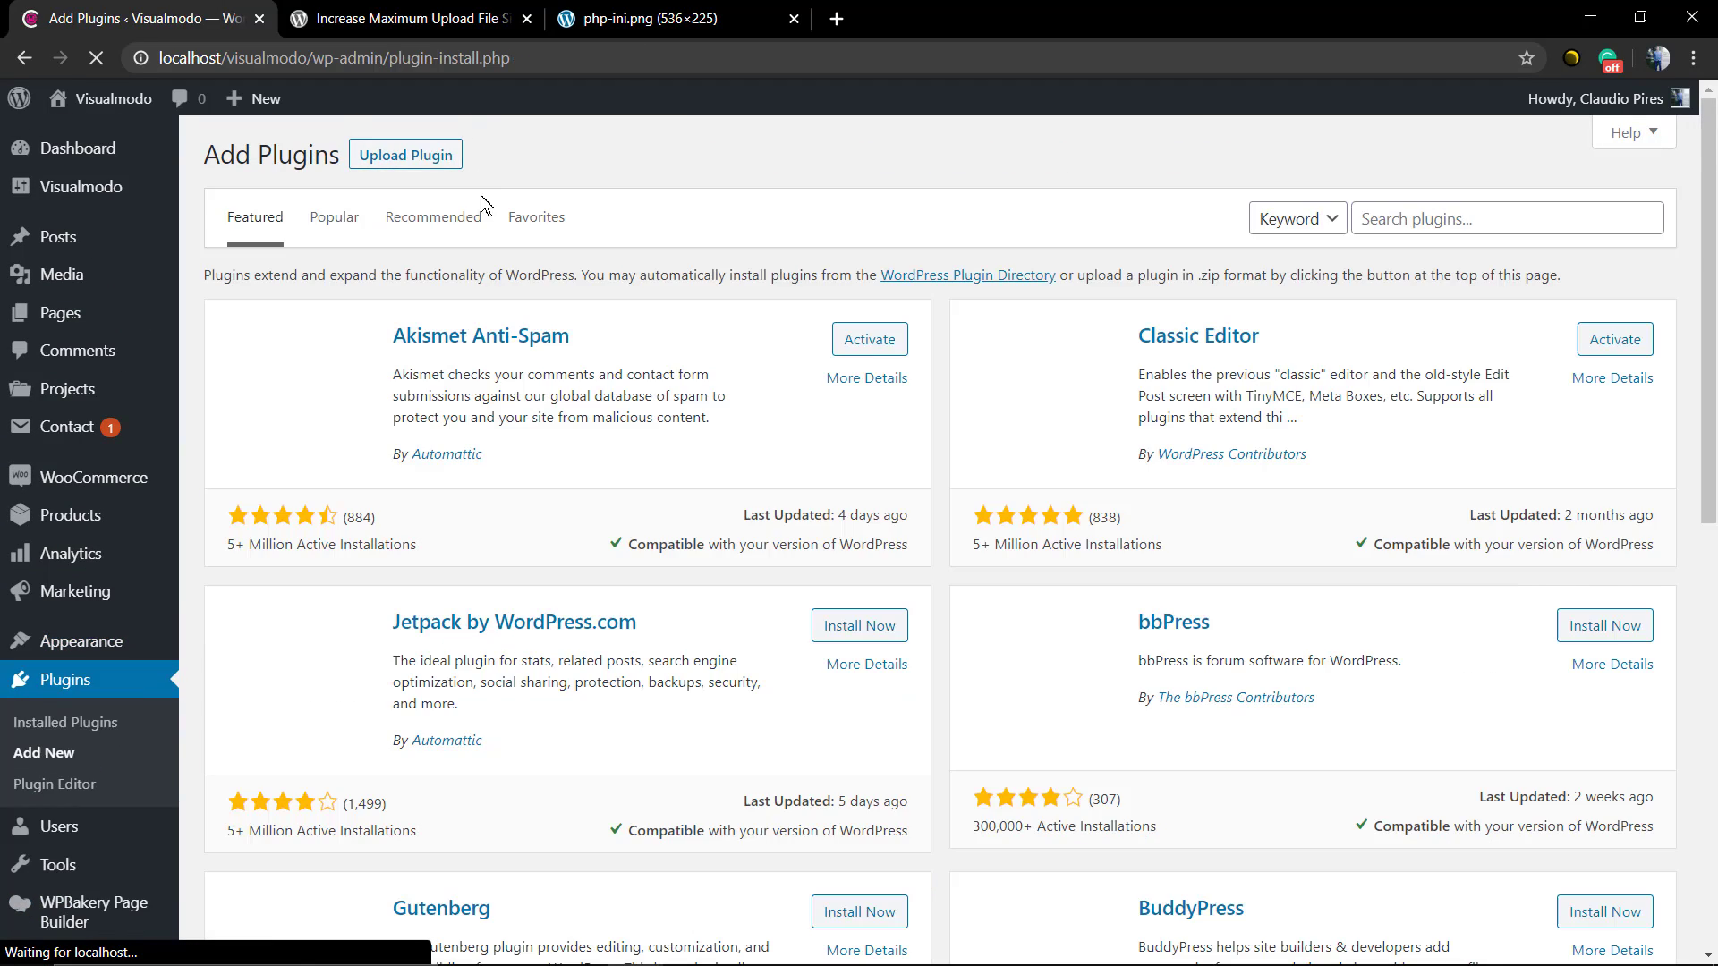
click(402, 157)
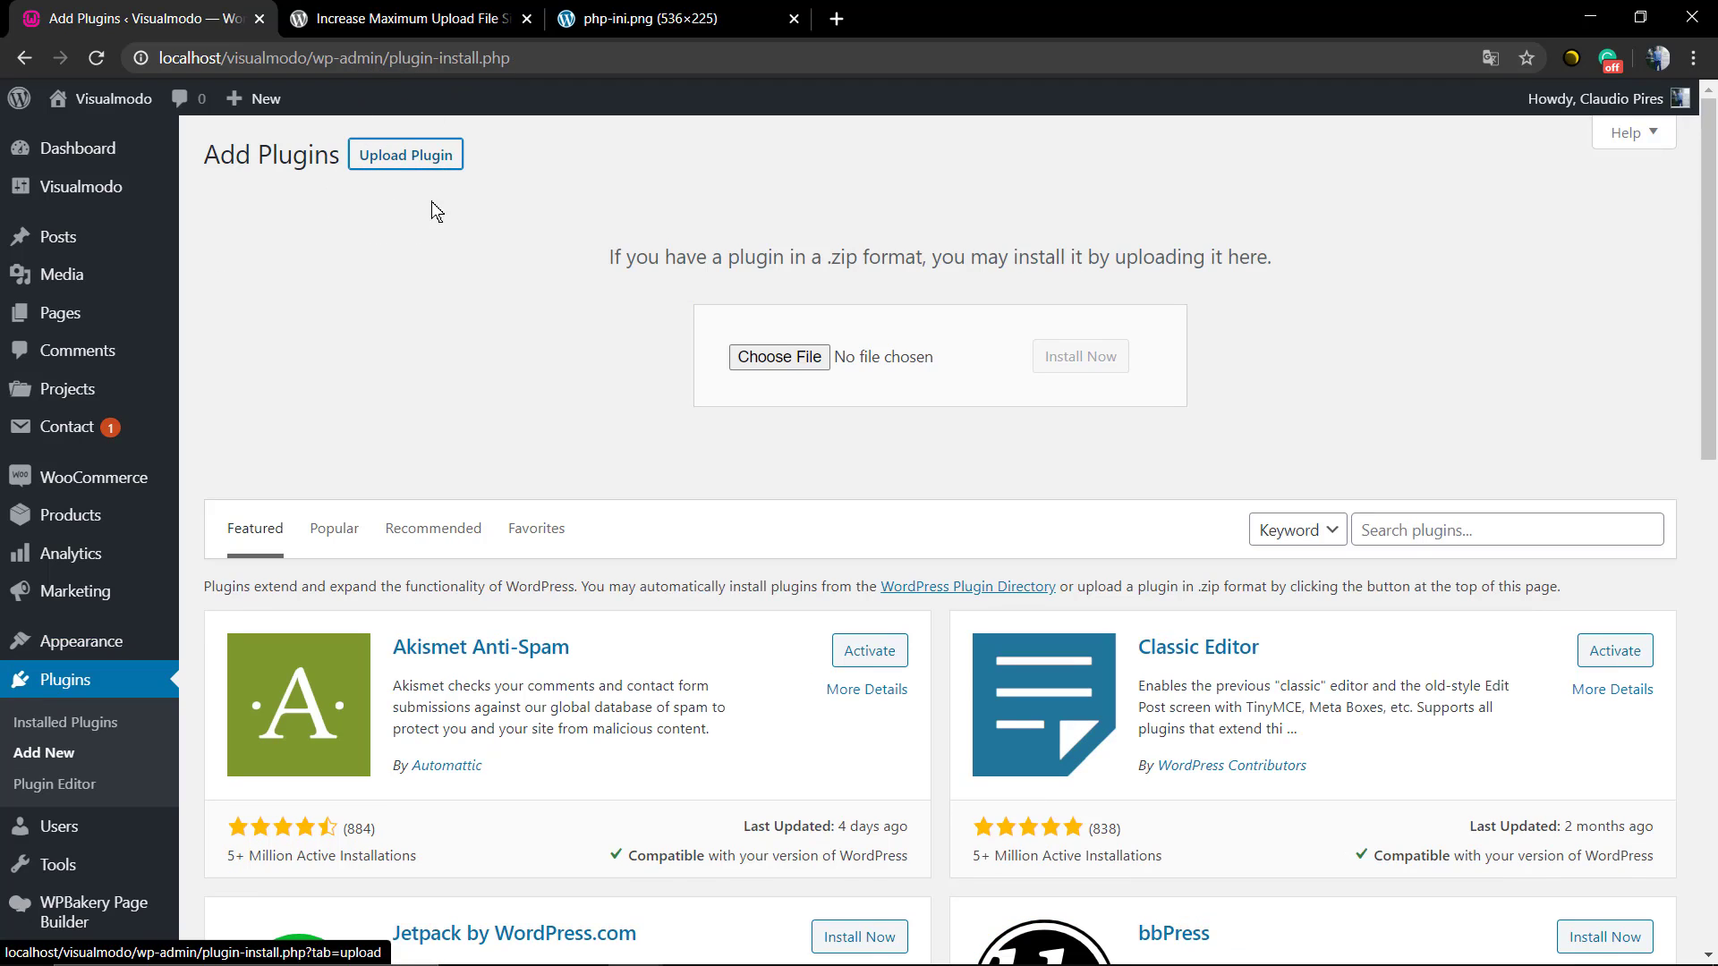
click(224, 310)
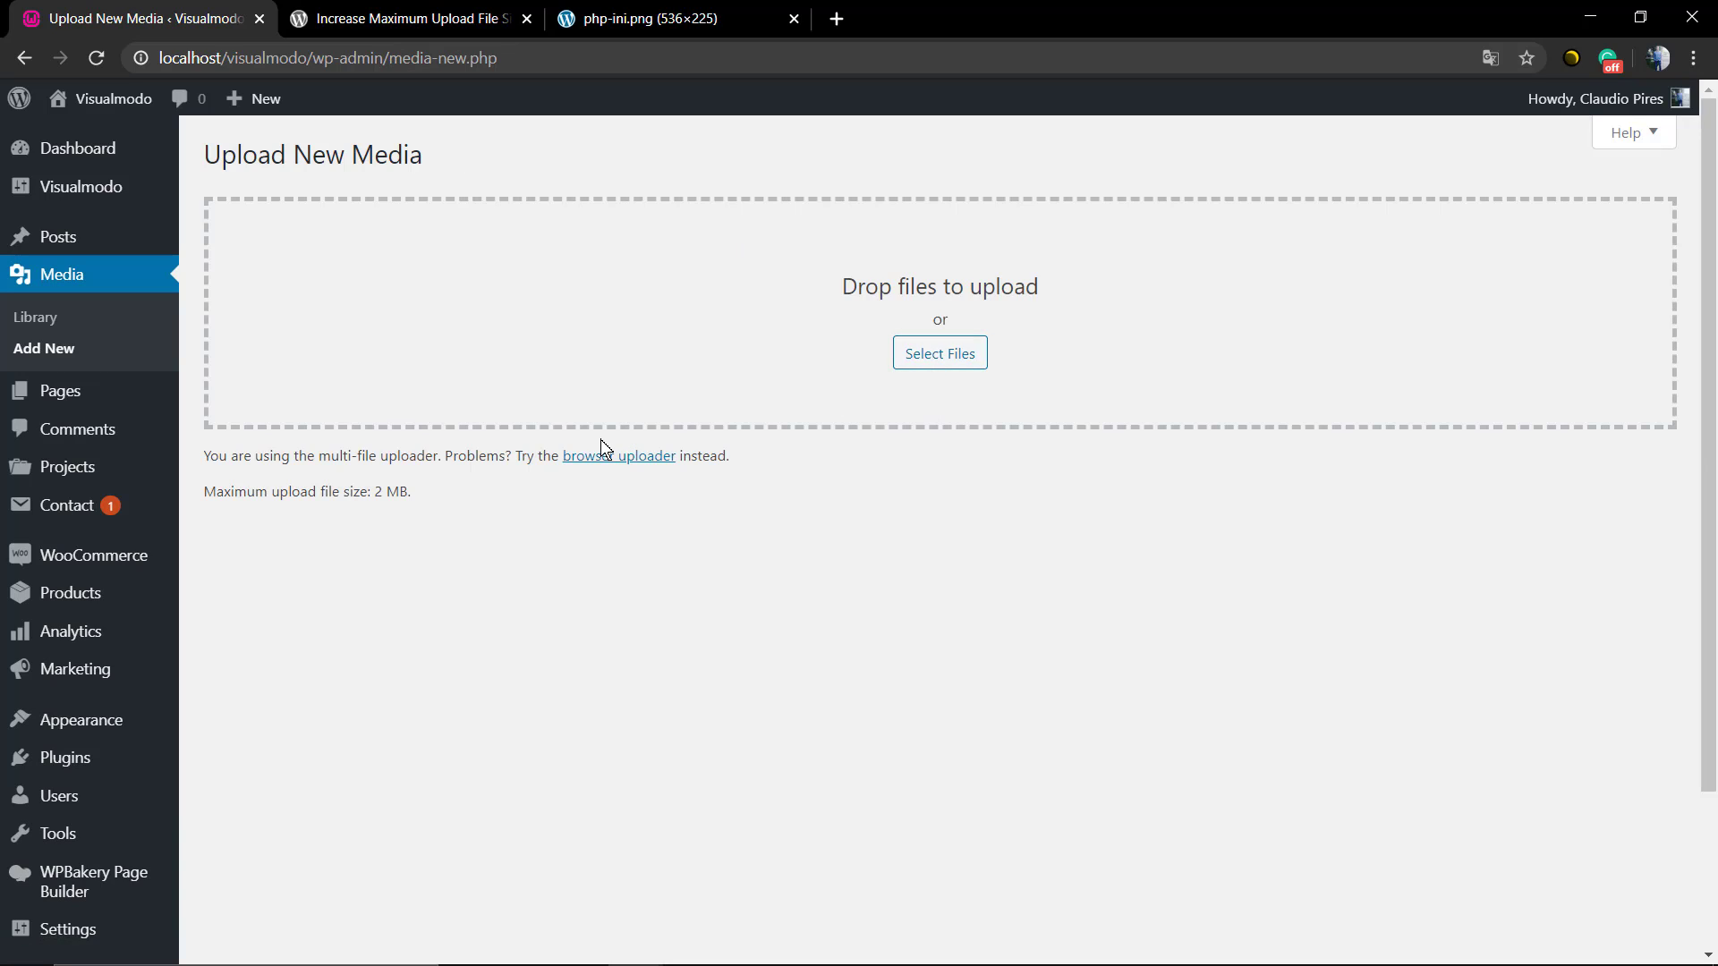
Step: Highlight the 2 MB limit line, then select the plugin title on the Increase Maximum Upload File Size tab
triple_click(331, 489)
click(369, 495)
click(437, 501)
click(384, 27)
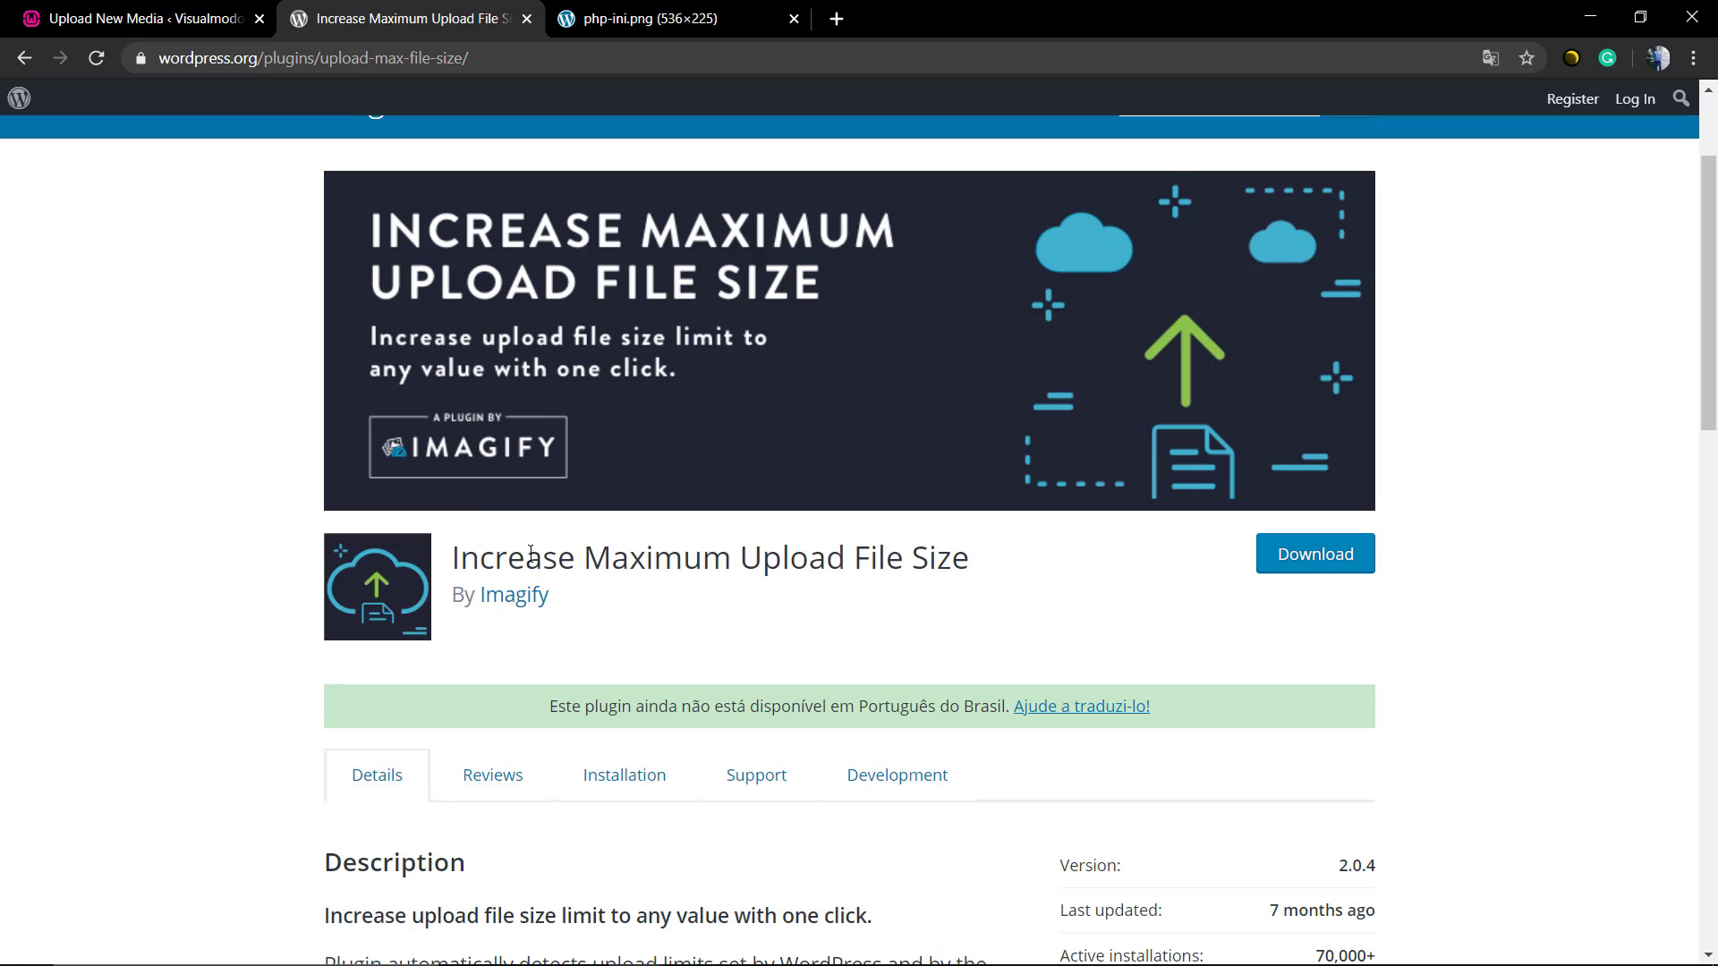
triple_click(528, 554)
key(ctrl+c)
Step: Return to the WordPress admin and go to Plugins > Add New
click(249, 7)
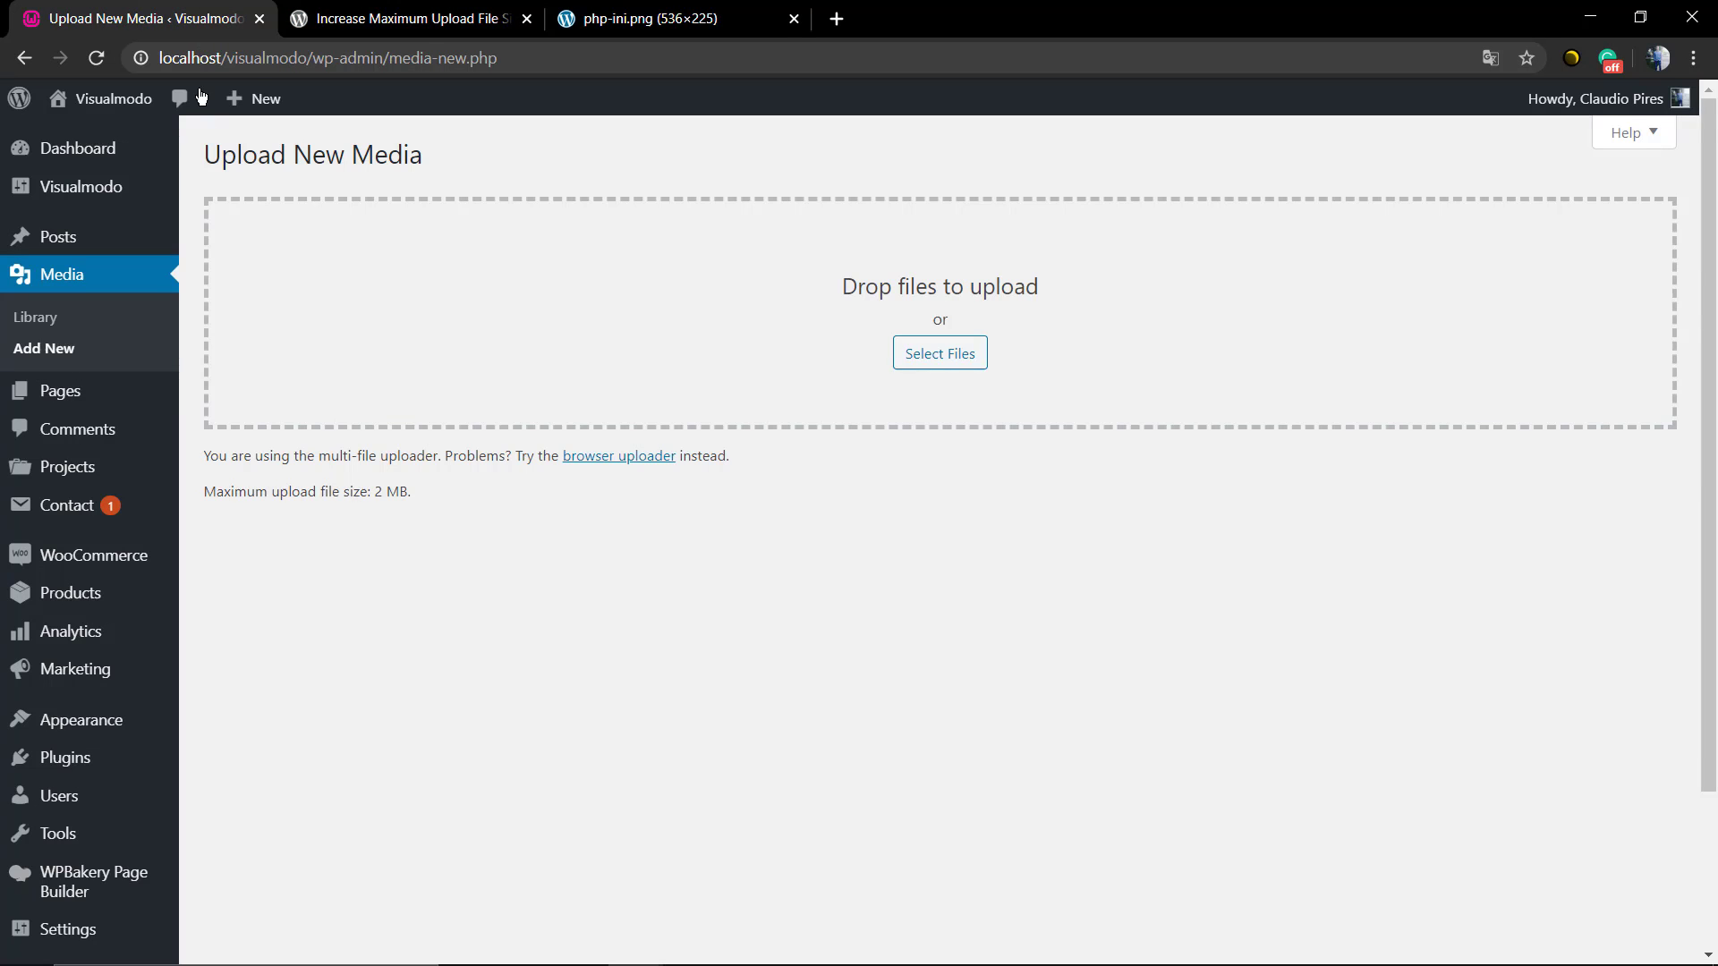
mouse_move(119, 765)
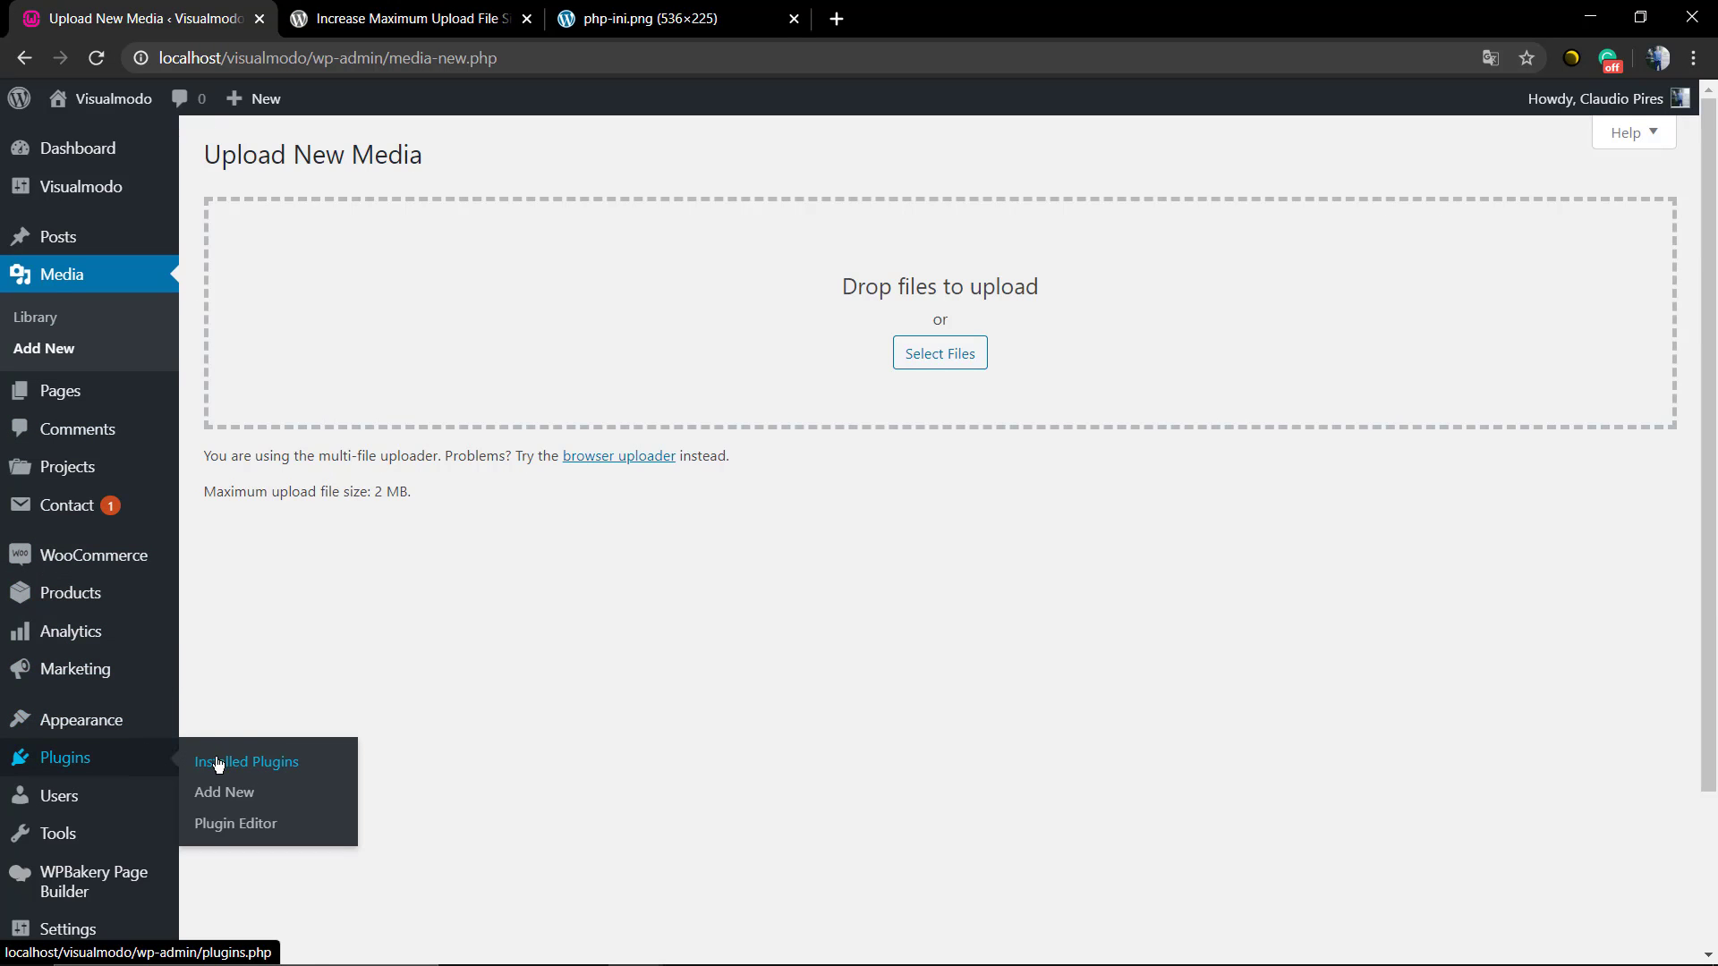
click(245, 801)
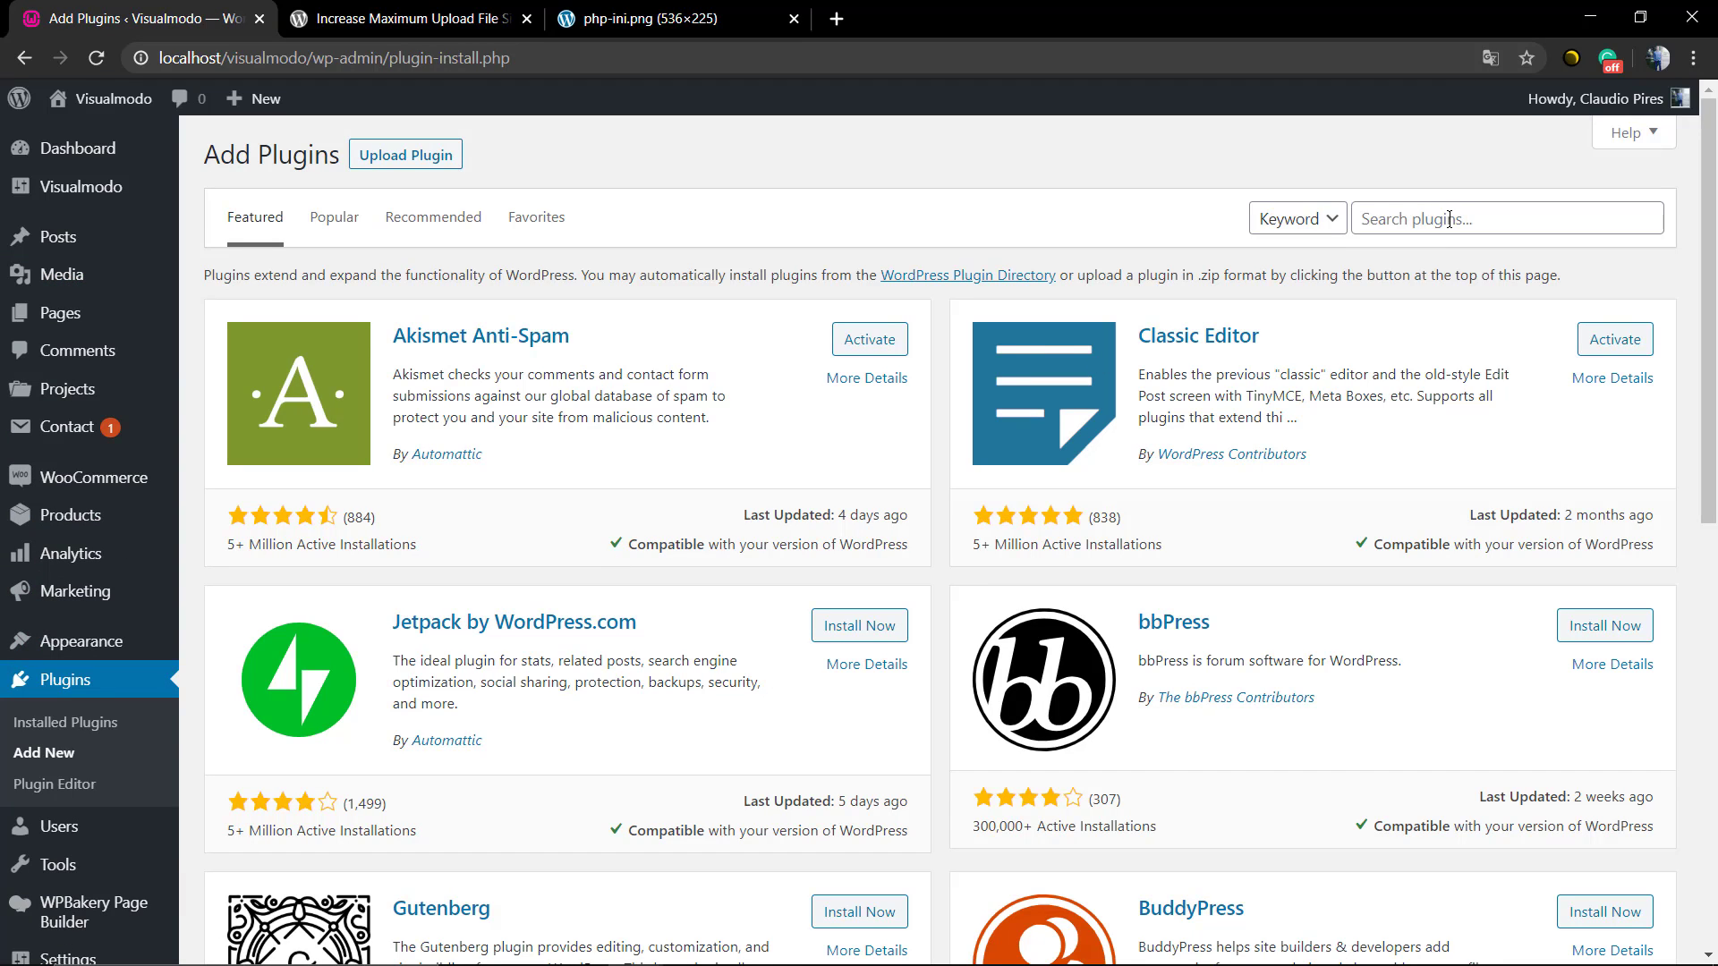
Step: Search plugins for 'Increase Maximum Upload File Size', then install and activate the Imagify one
click(1450, 219)
key(ctrl+v)
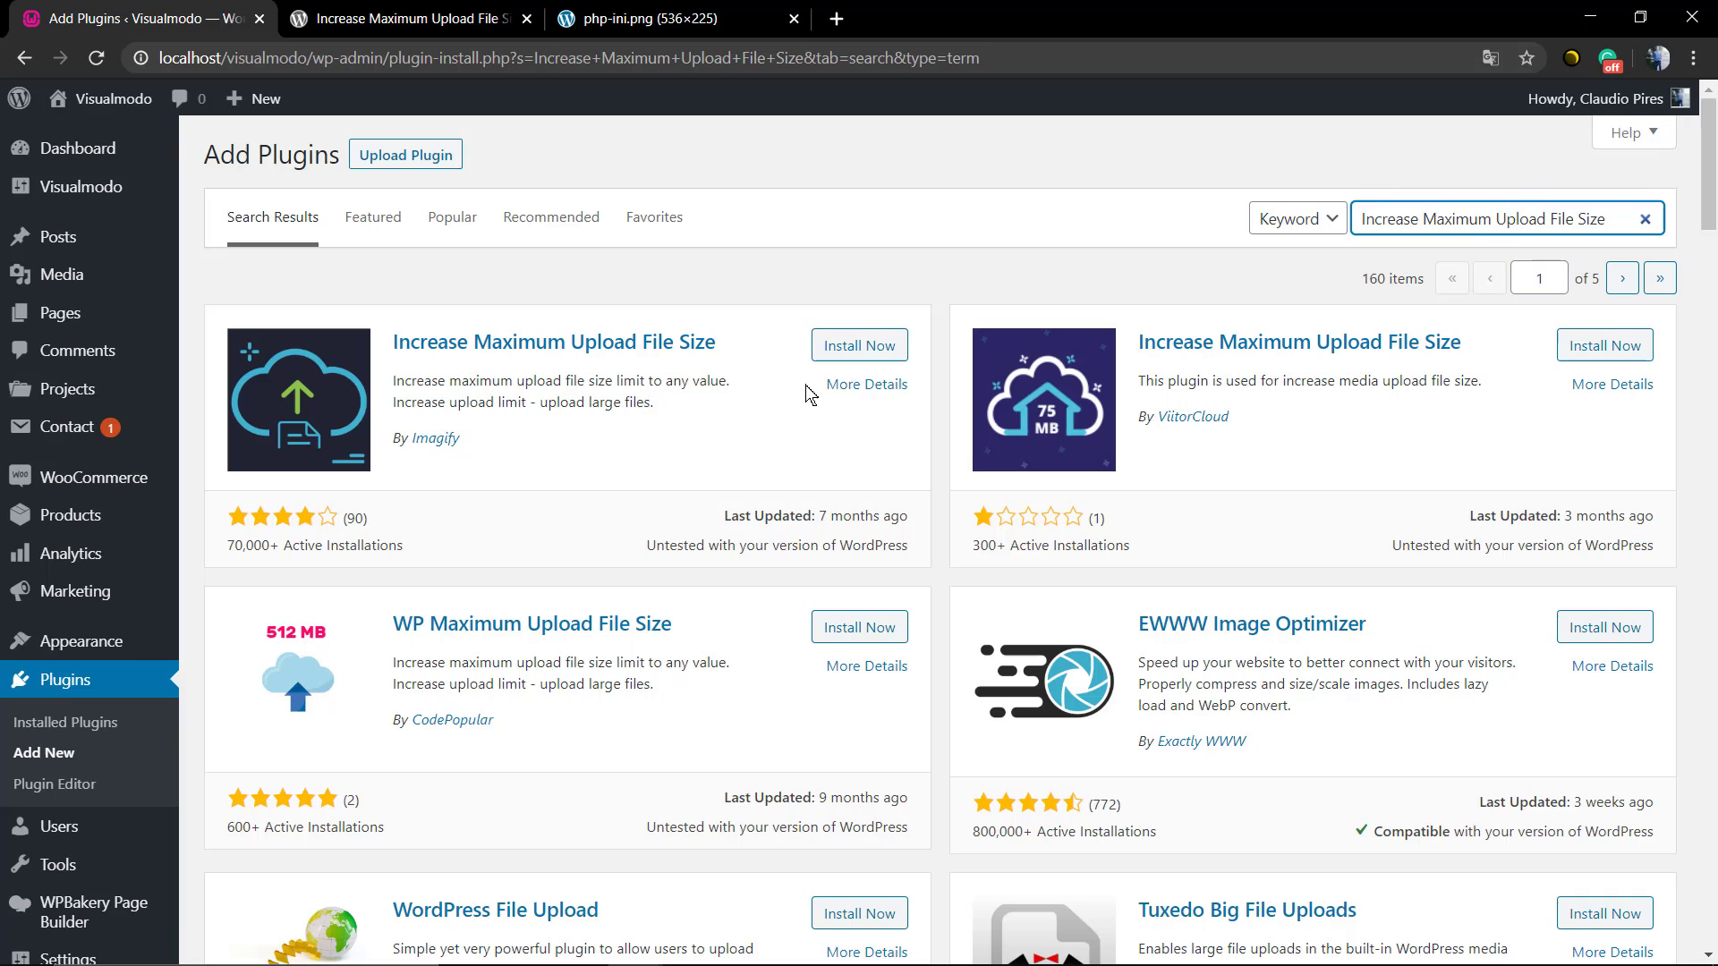
click(855, 349)
click(855, 348)
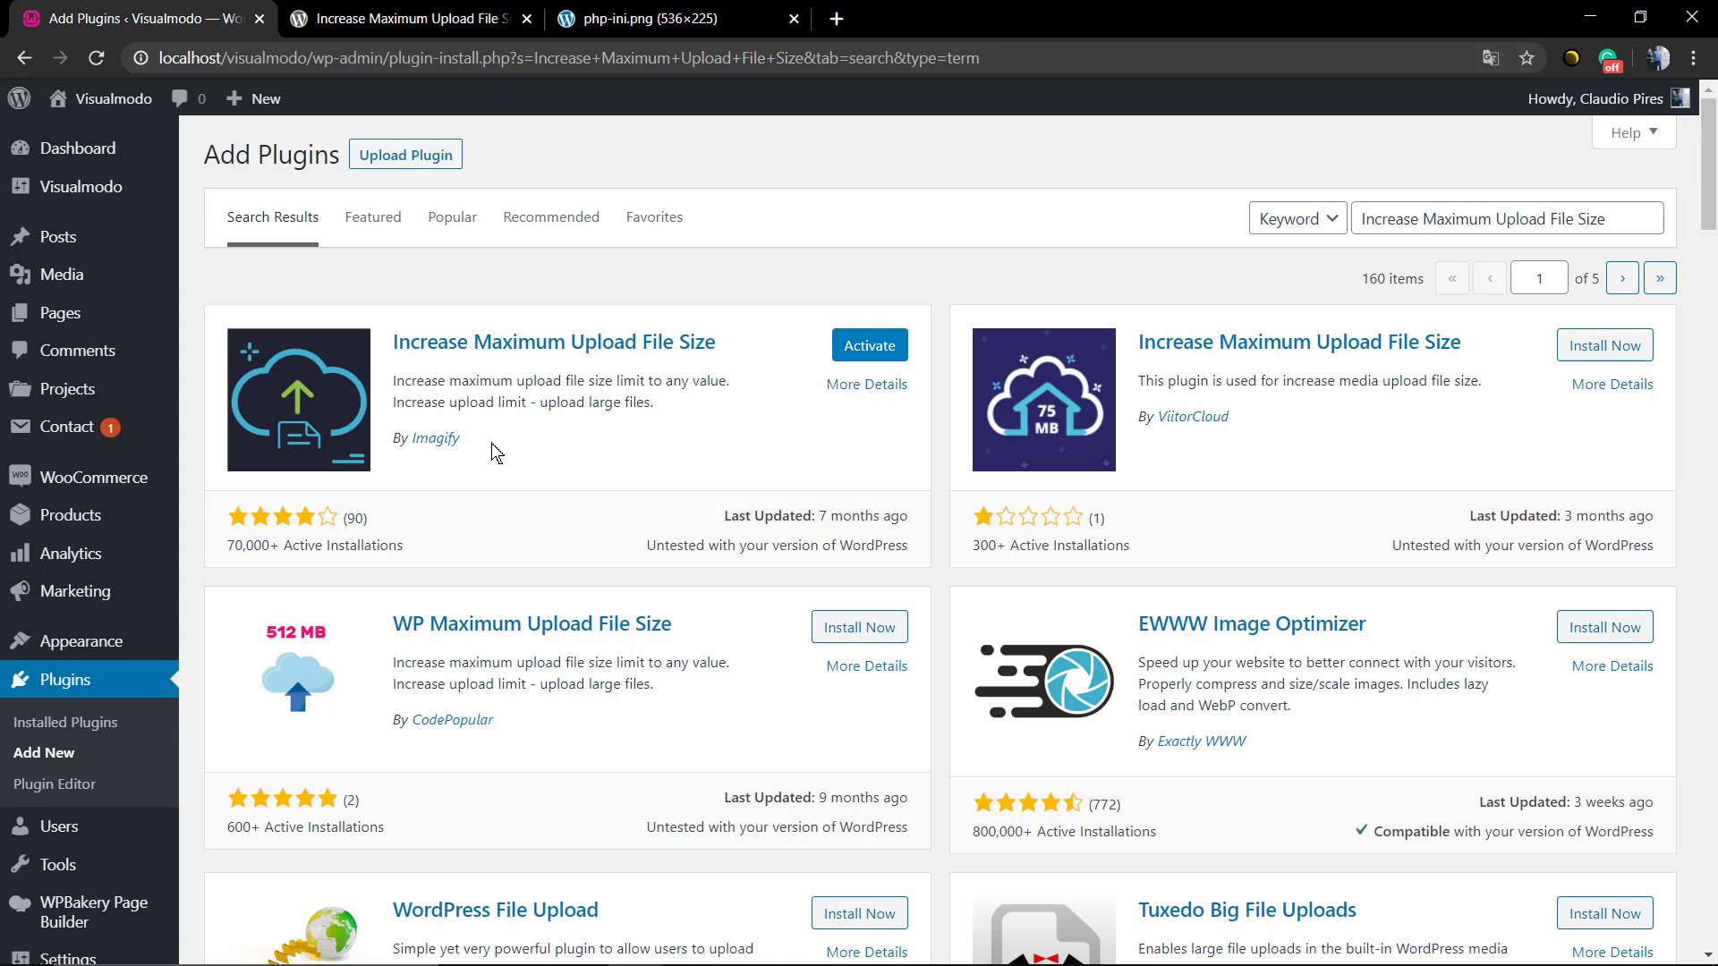
click(884, 349)
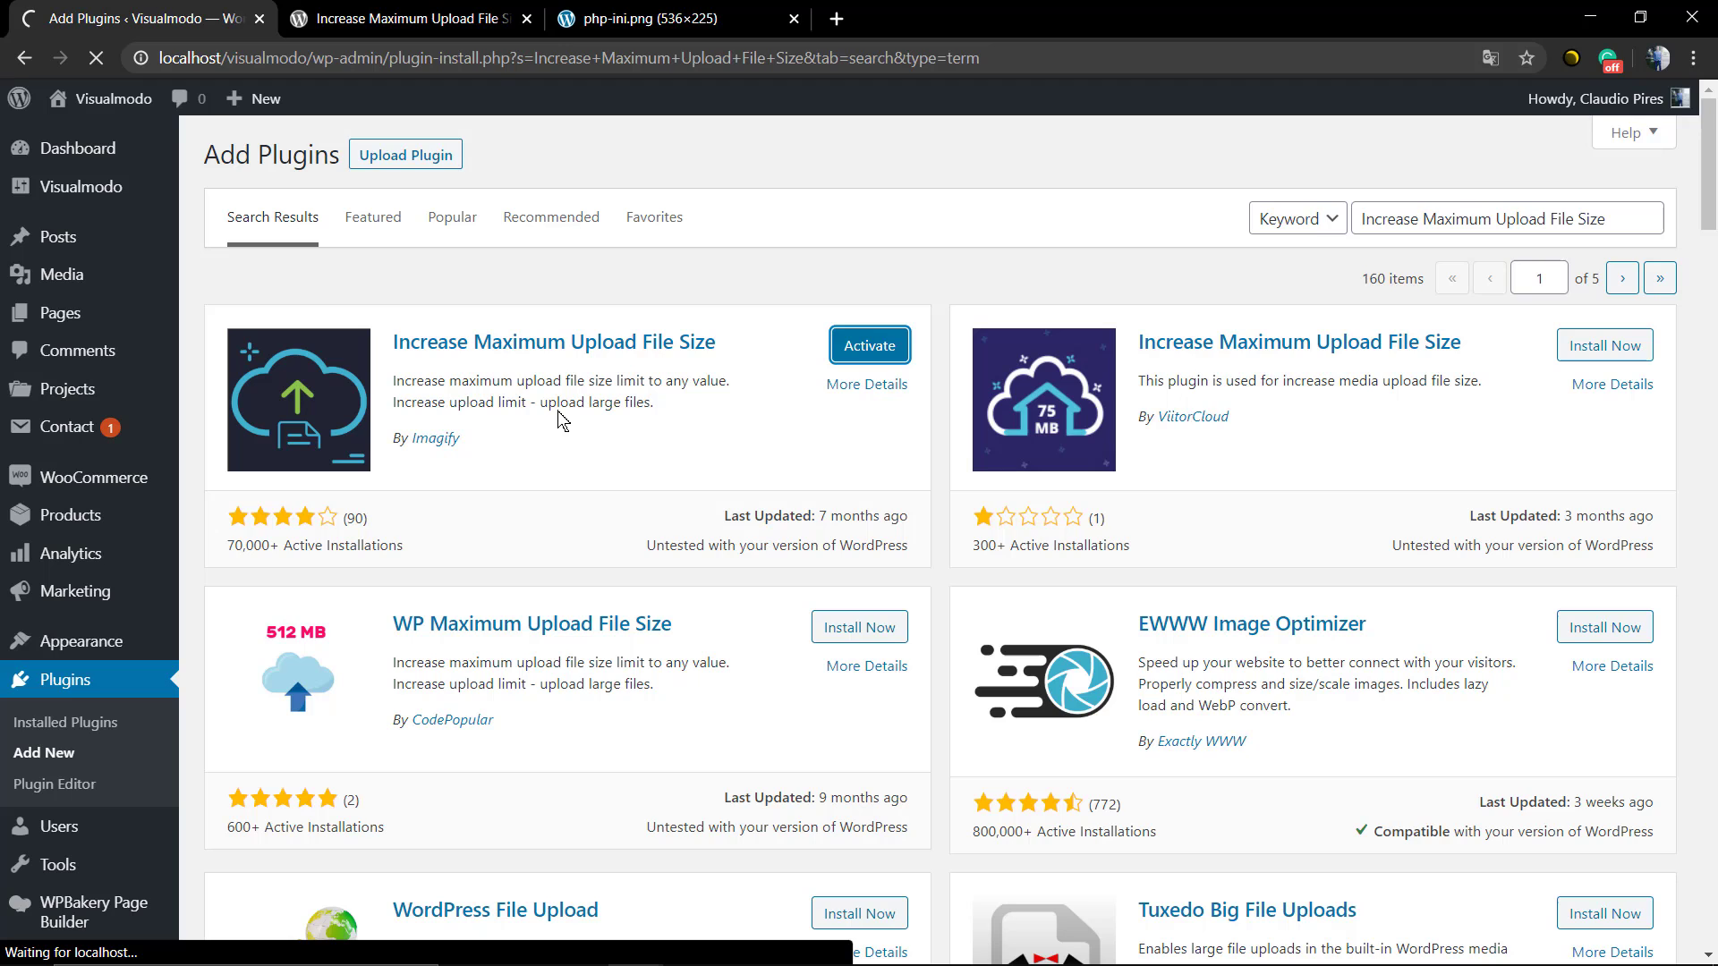
Step: Open Settings > Increase Maximum Upload File Size and review the 2MB hosting limit and 64MB choice
scroll(557, 412, down, 3)
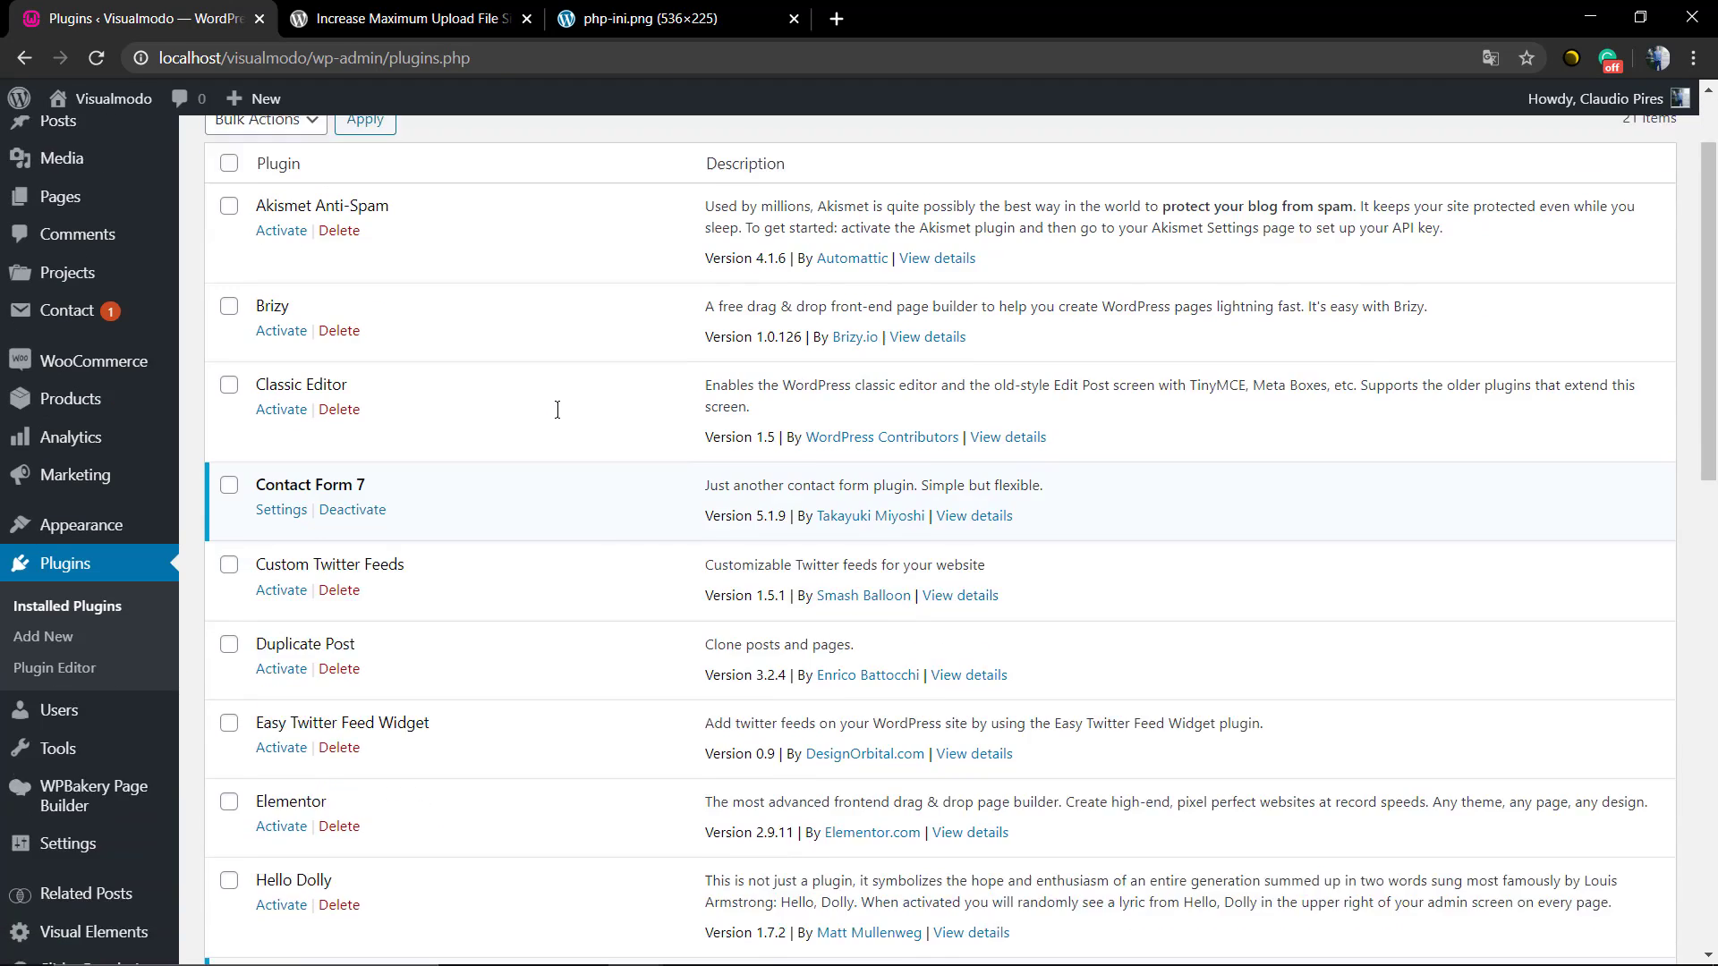
scroll(53, 694, down, 2)
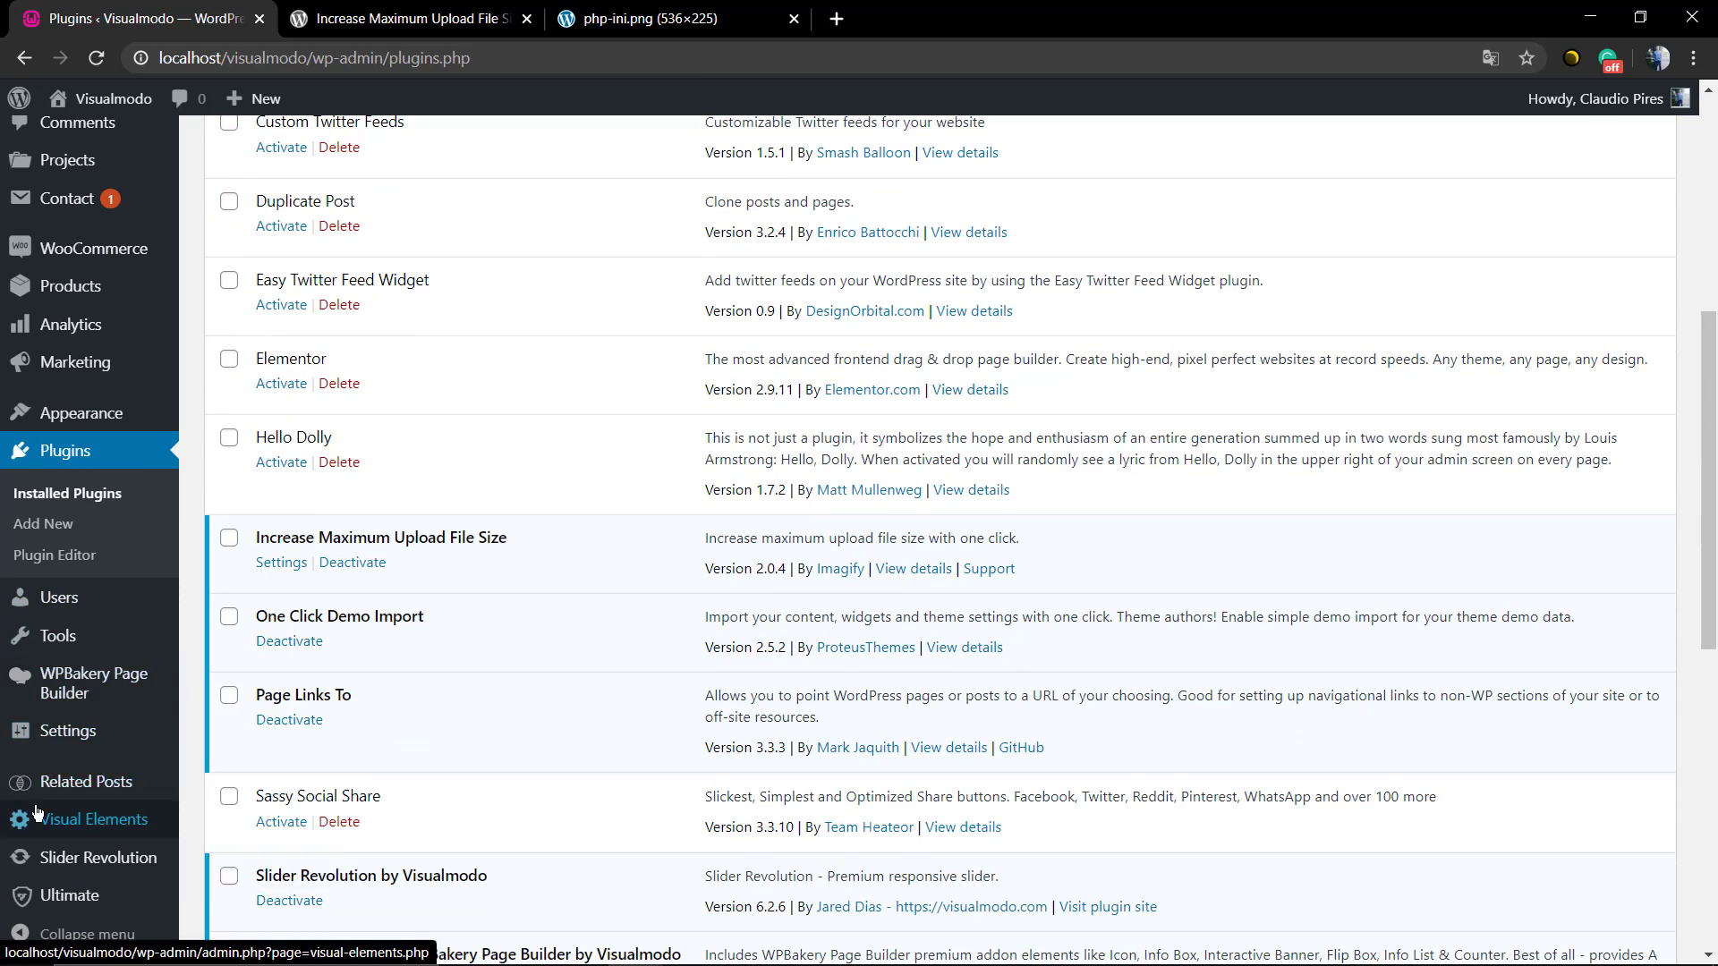
mouse_move(40, 740)
click(237, 890)
scroll(268, 761, up, 5)
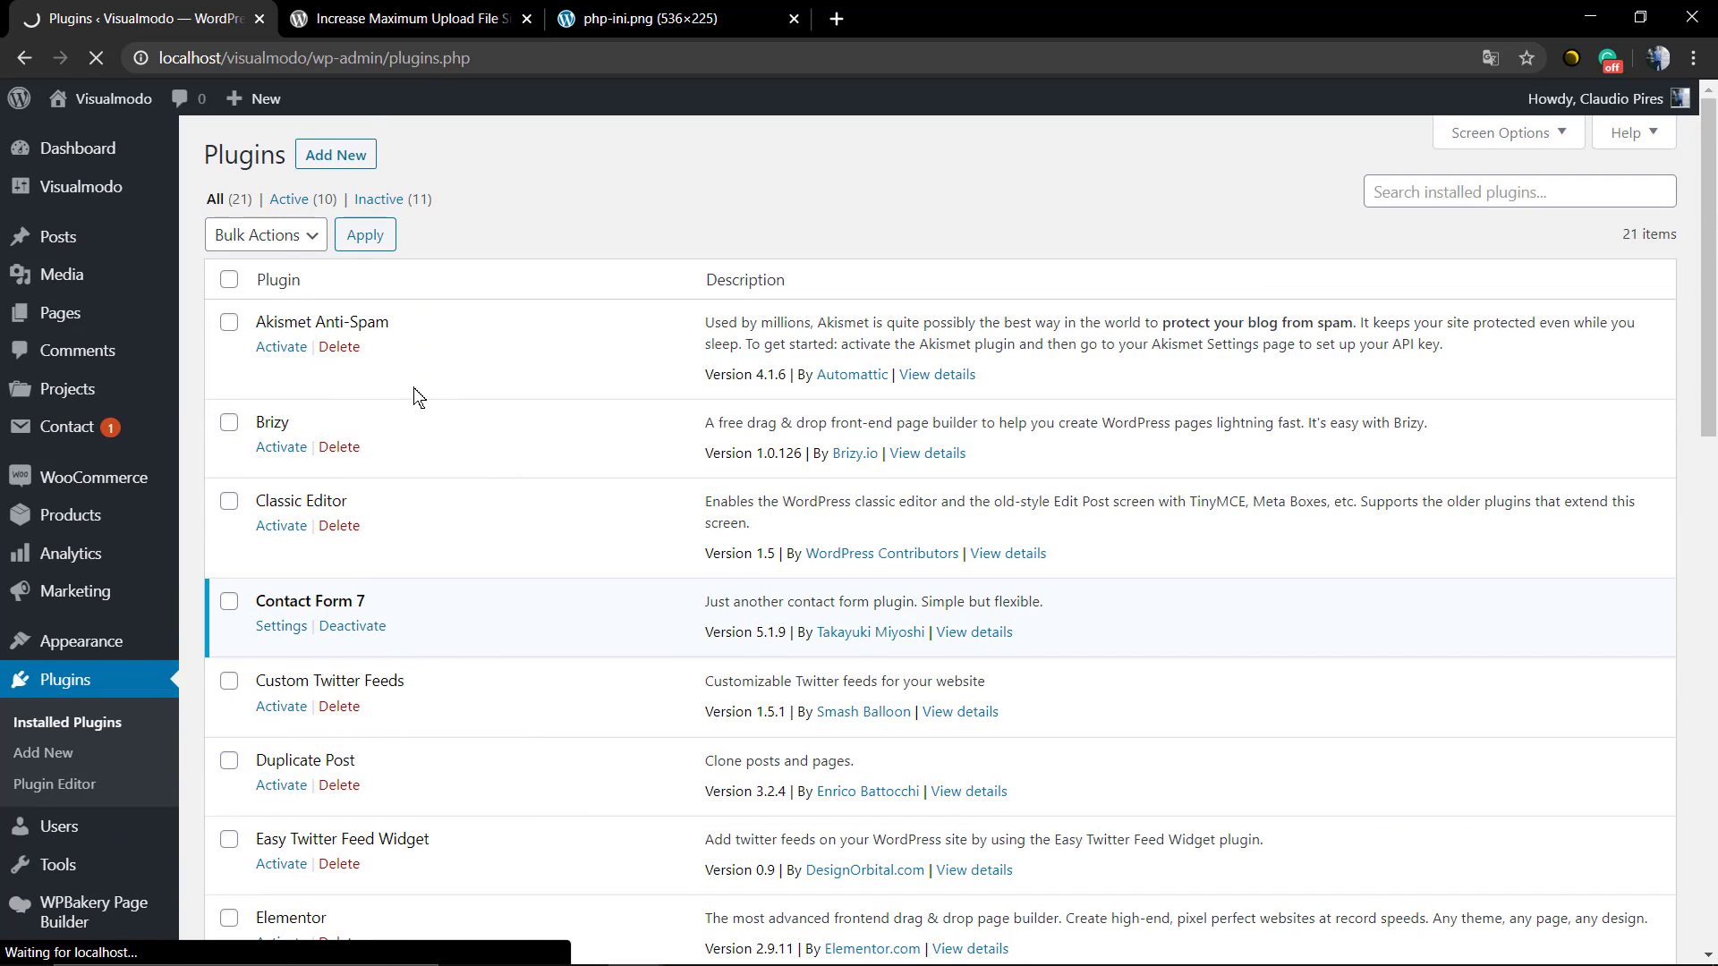
scroll(33, 684, down, 4)
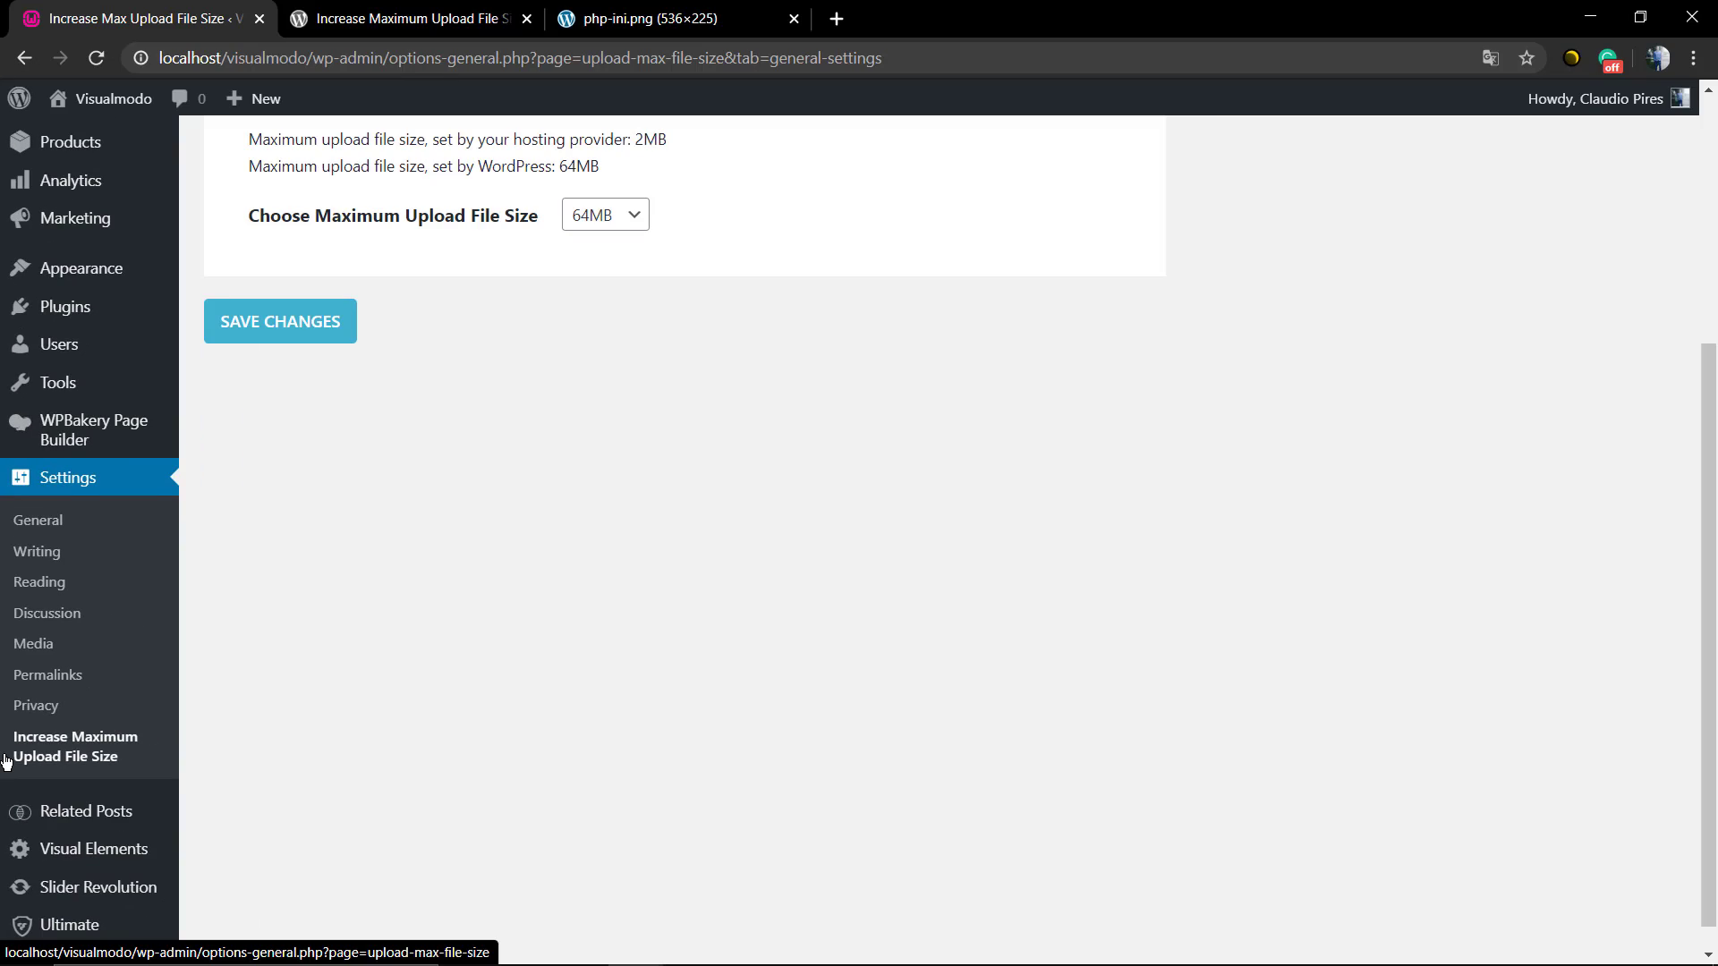
scroll(340, 587, up, 4)
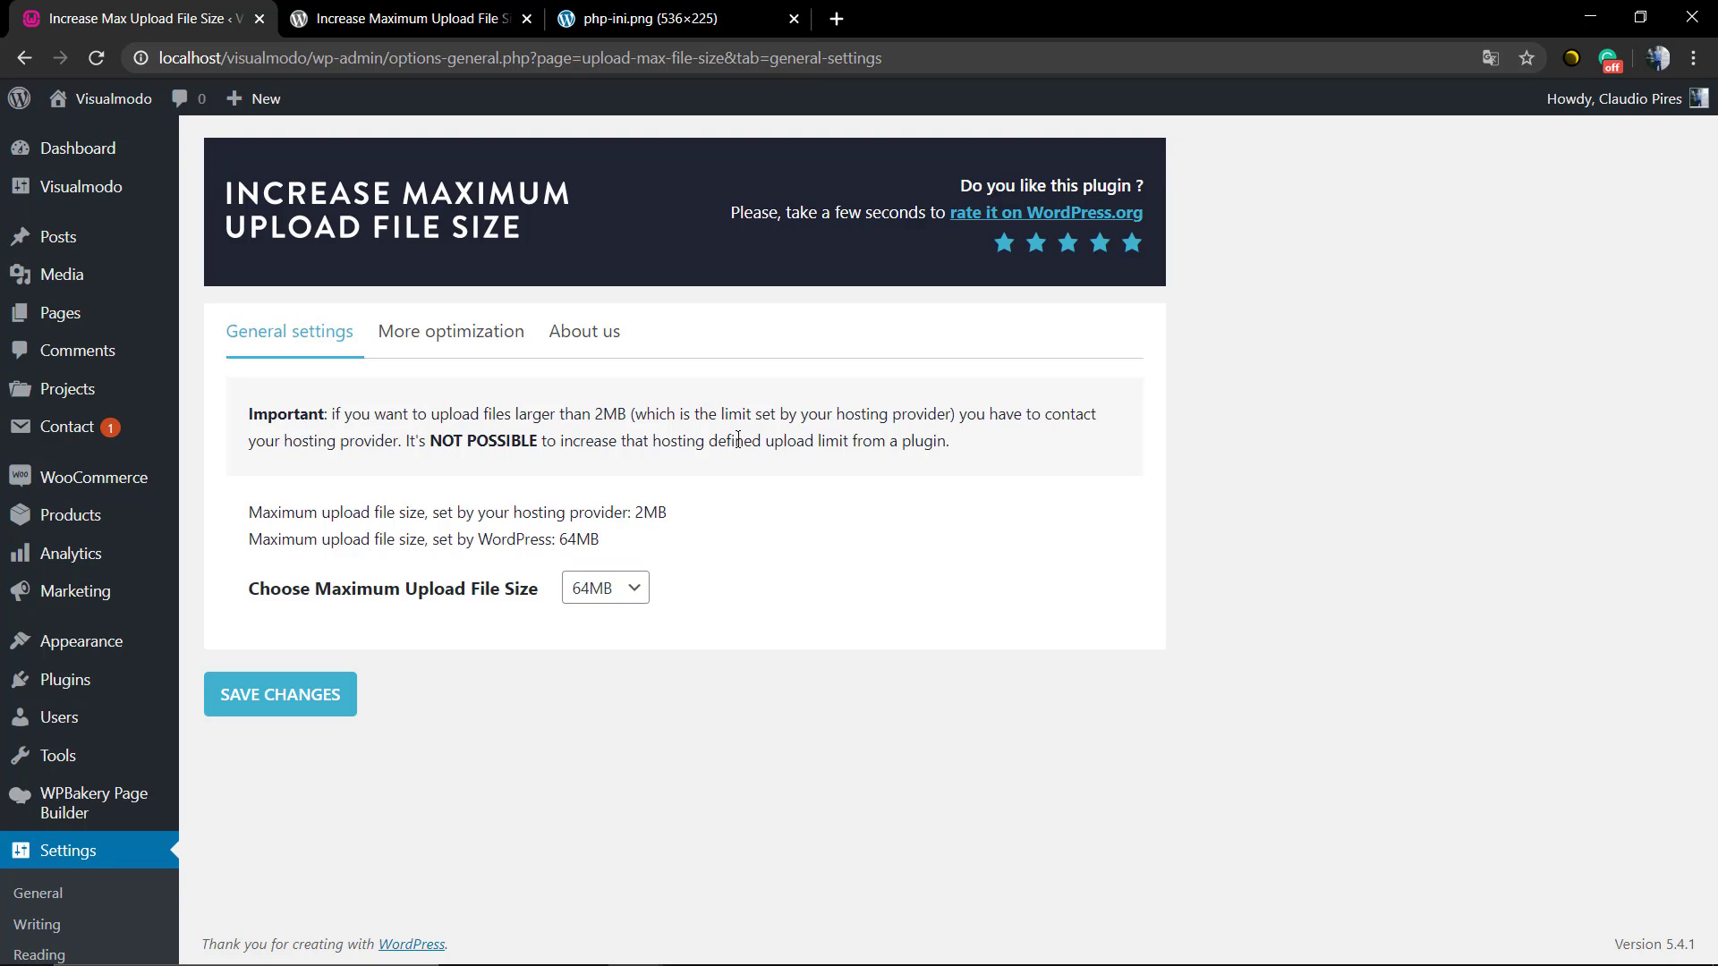
Step: Choose 128MB as the maximum upload file size and save the change
triple_click(802, 438)
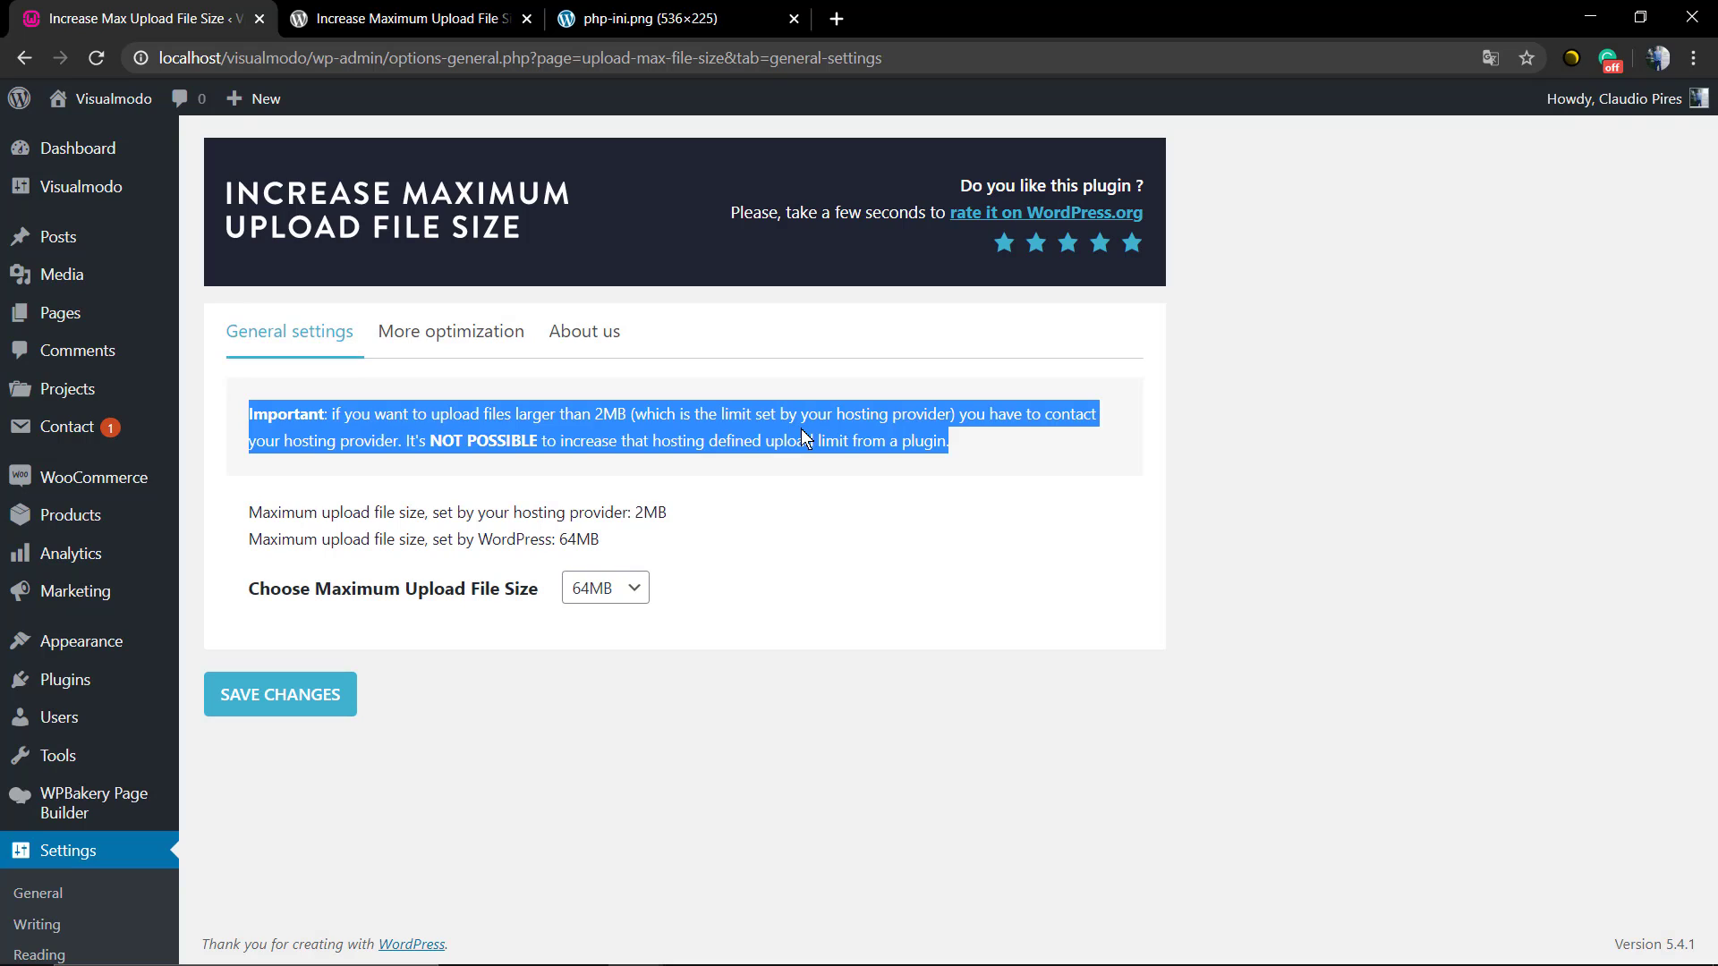
click(803, 438)
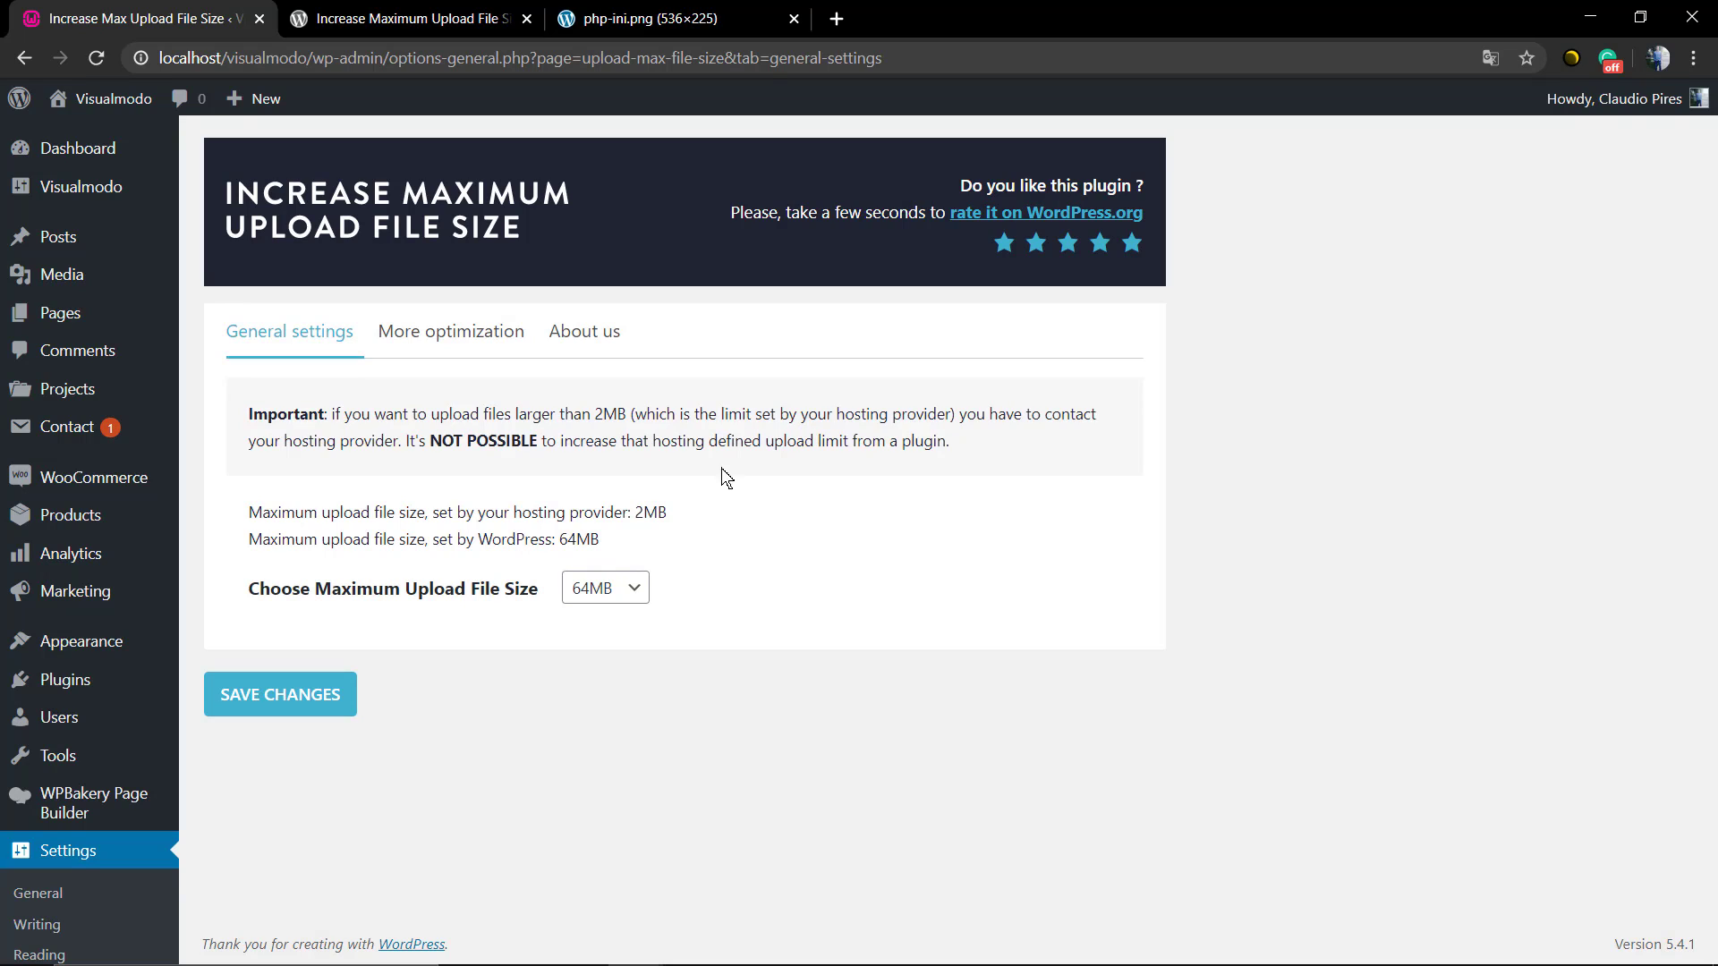
click(612, 590)
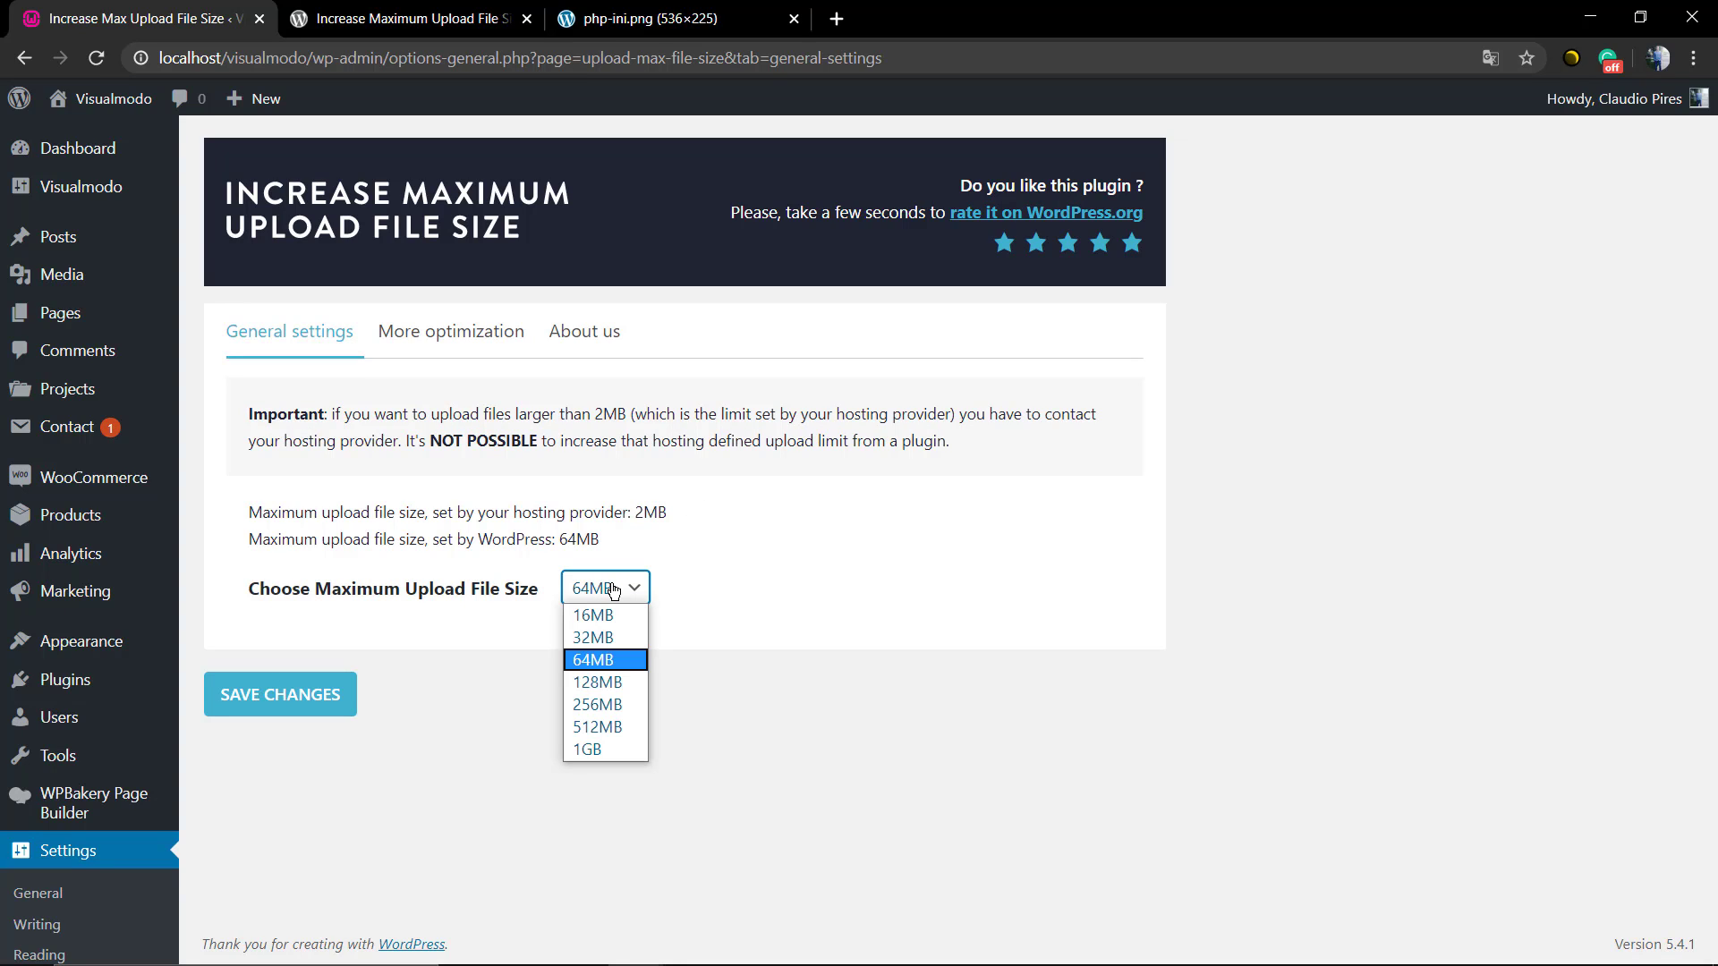
click(620, 681)
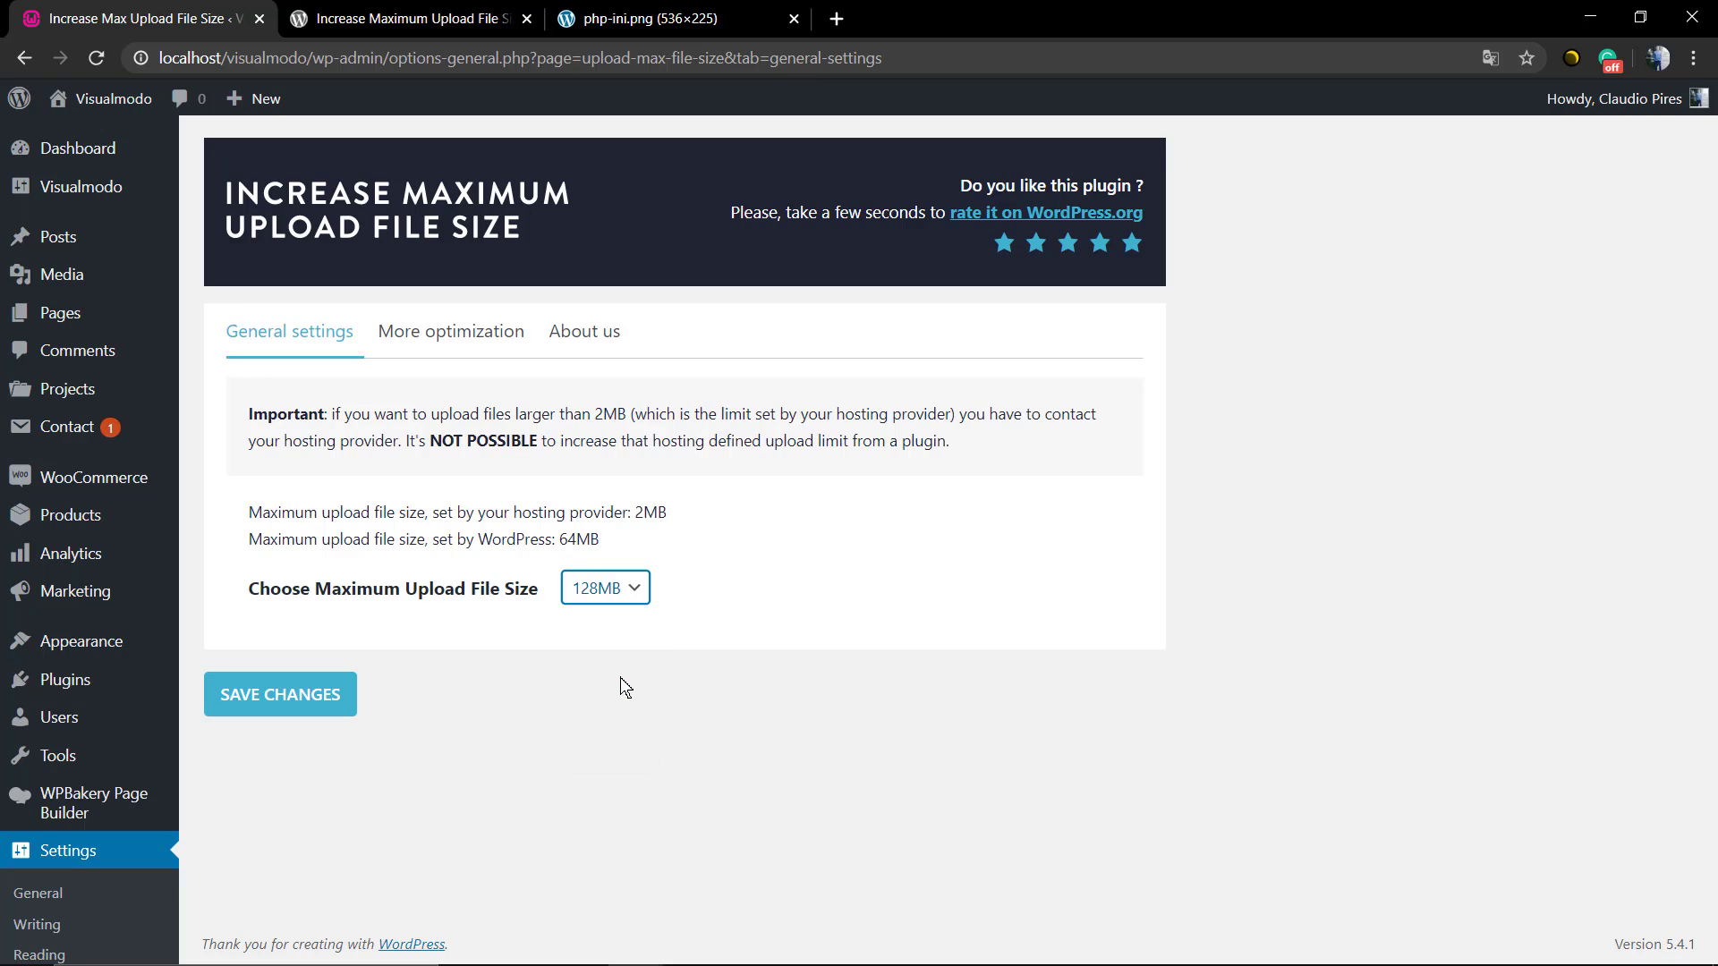
click(292, 706)
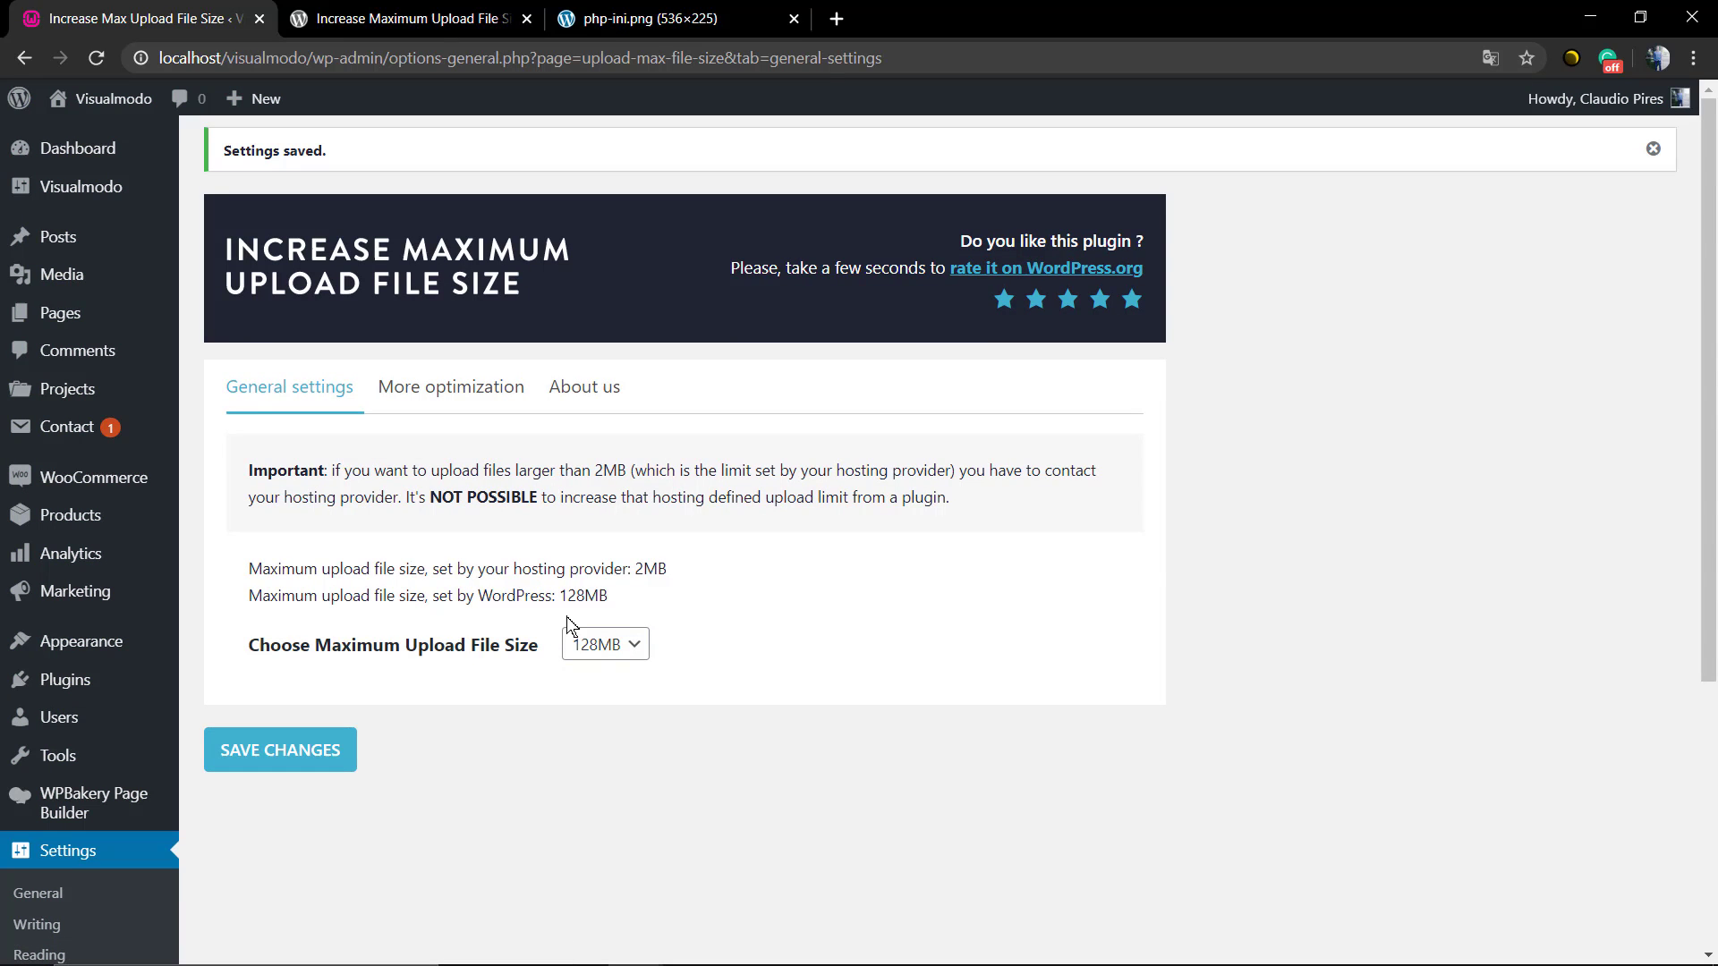
Step: Check the reported 128MB WordPress limit and browse the More optimization and About us sections
triple_click(588, 600)
double_click(587, 599)
click(587, 600)
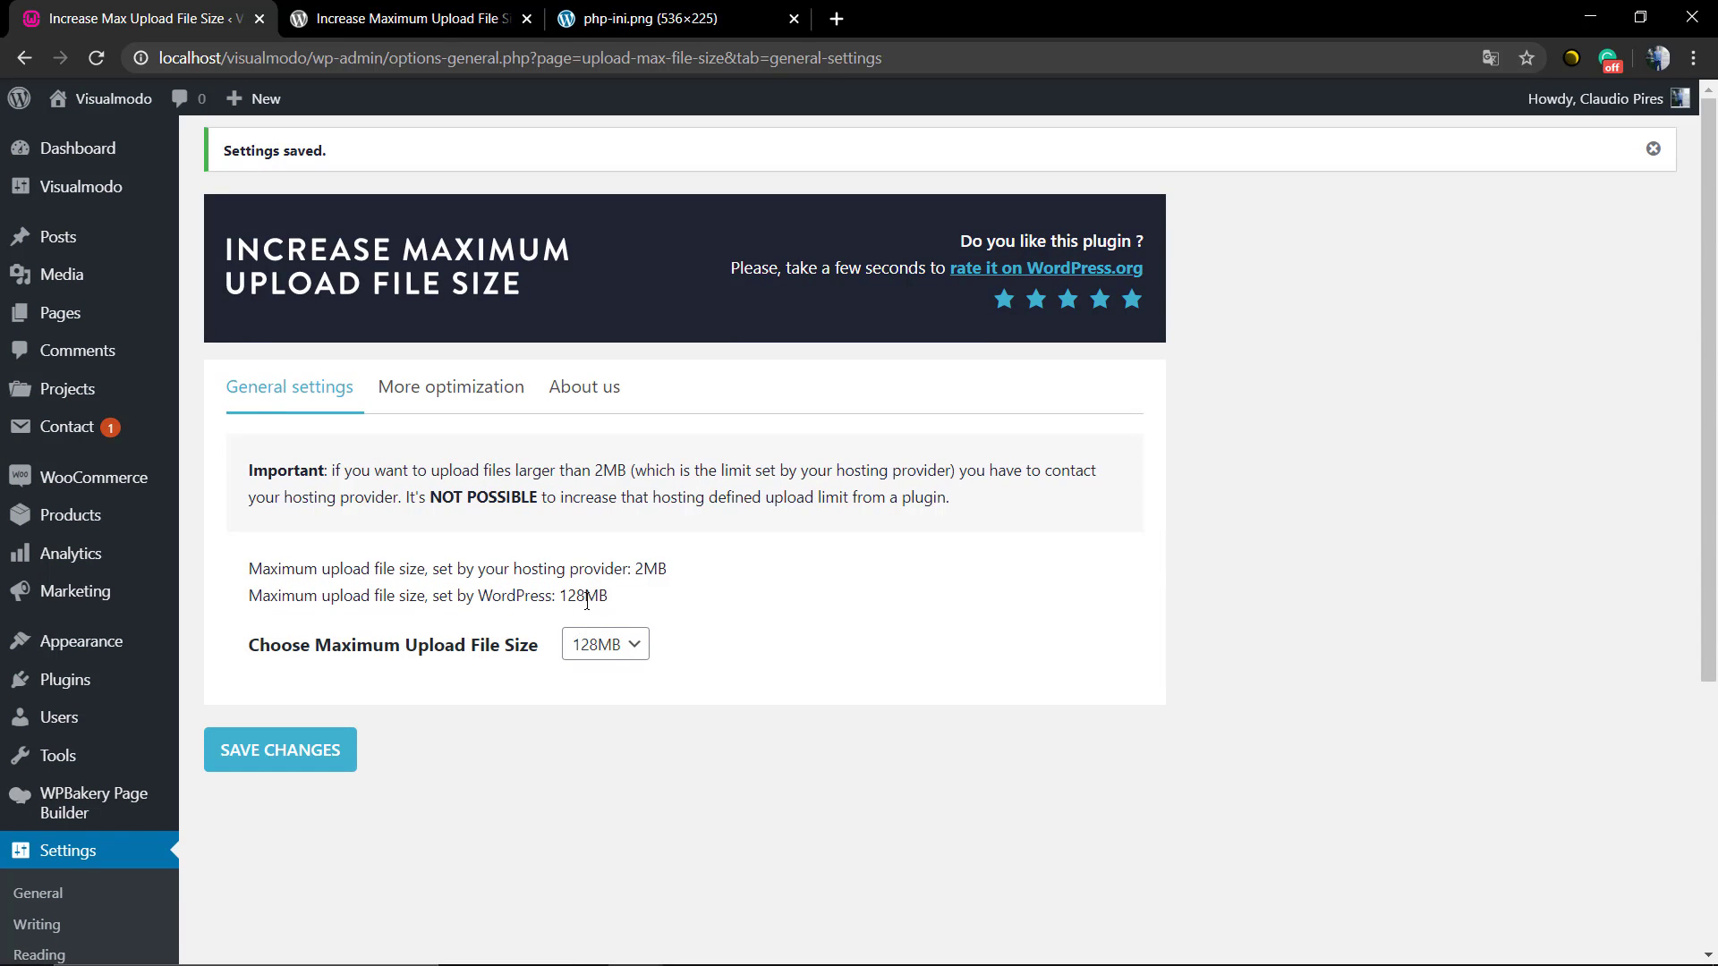
click(427, 391)
scroll(441, 443, down, 1)
scroll(441, 452, down, 5)
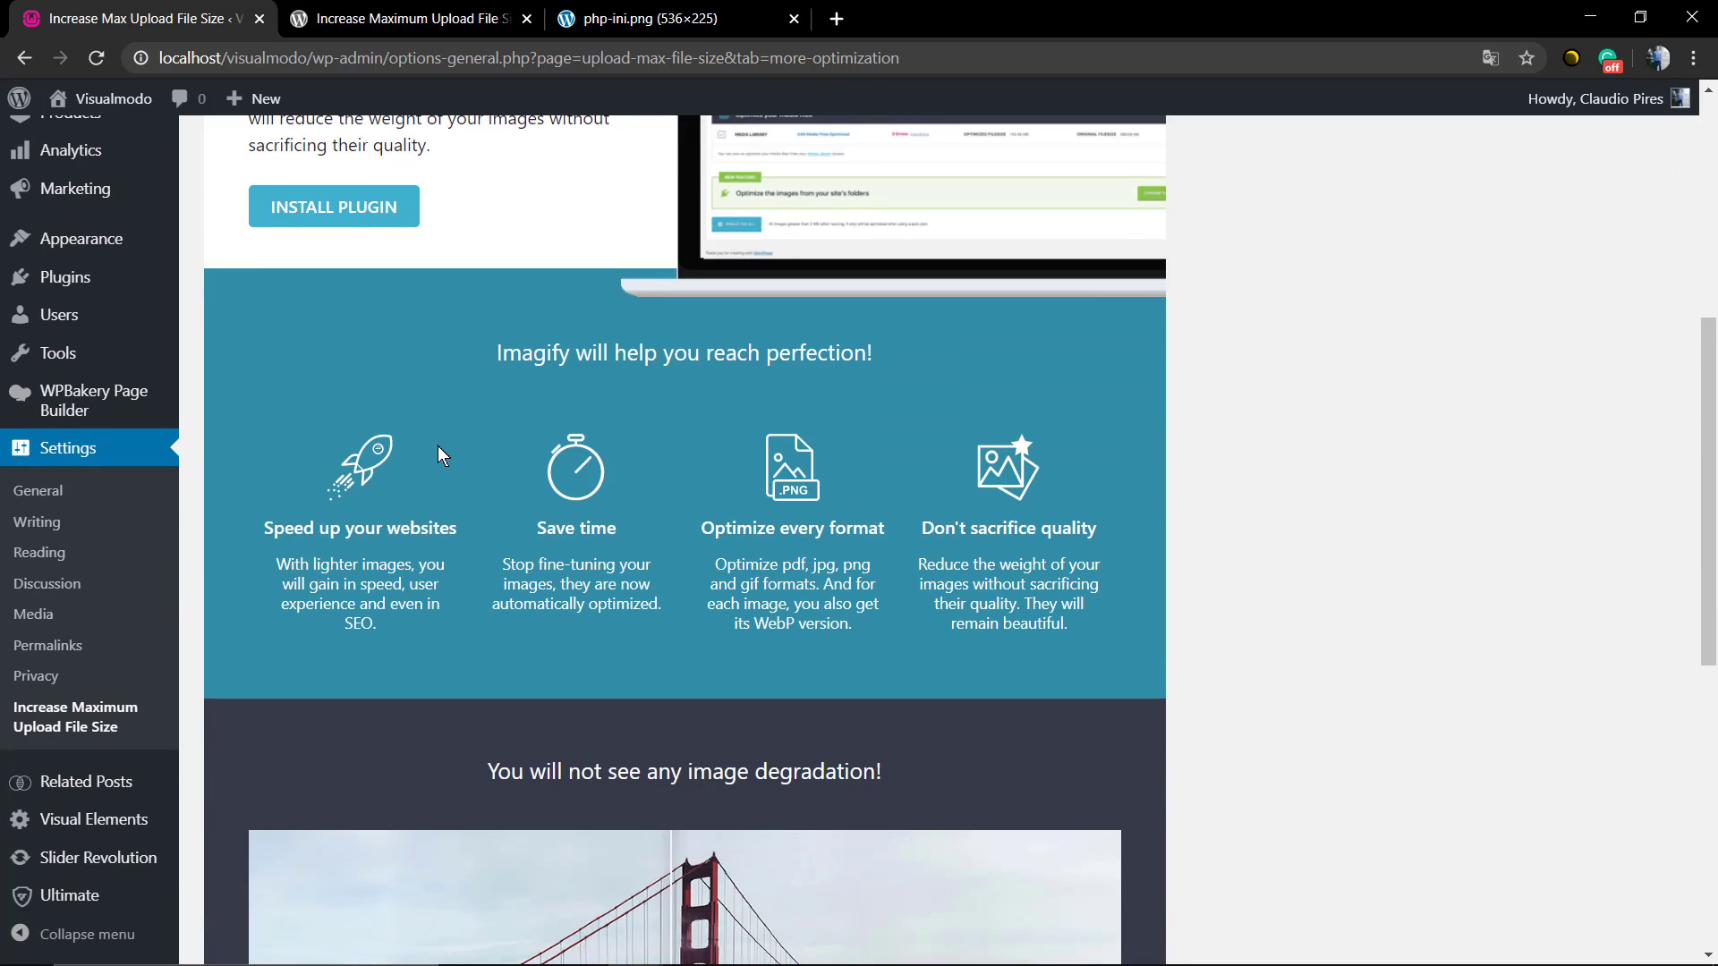
scroll(441, 452, up, 6)
click(577, 389)
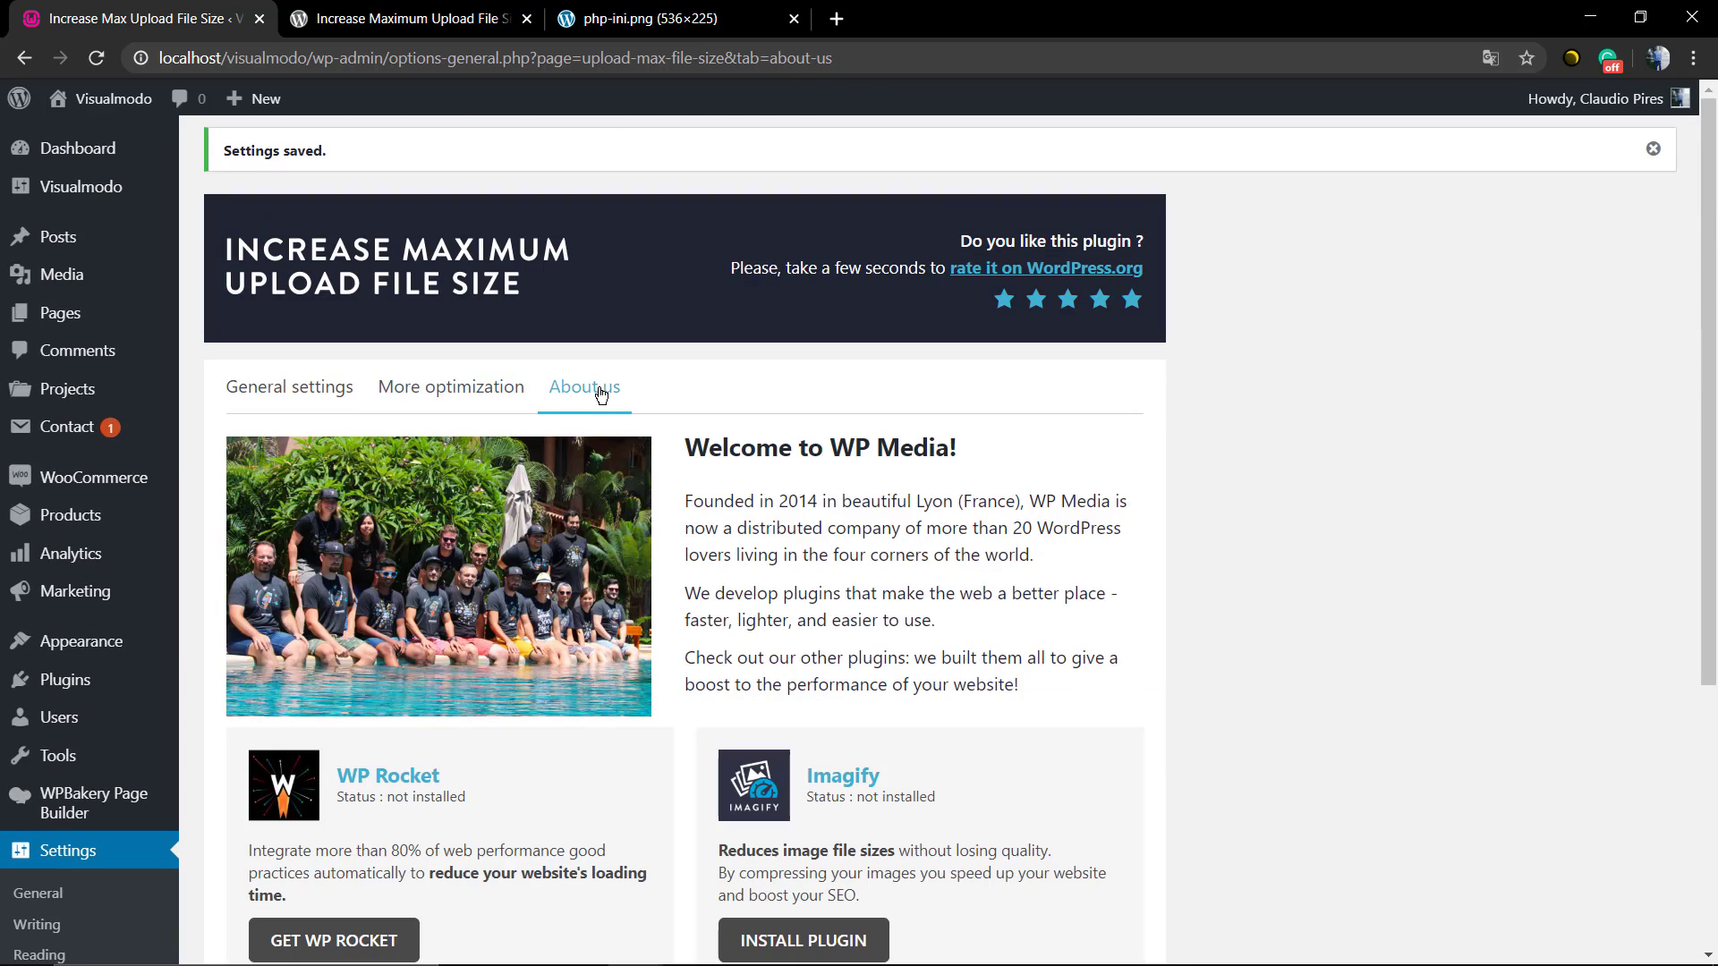
click(260, 387)
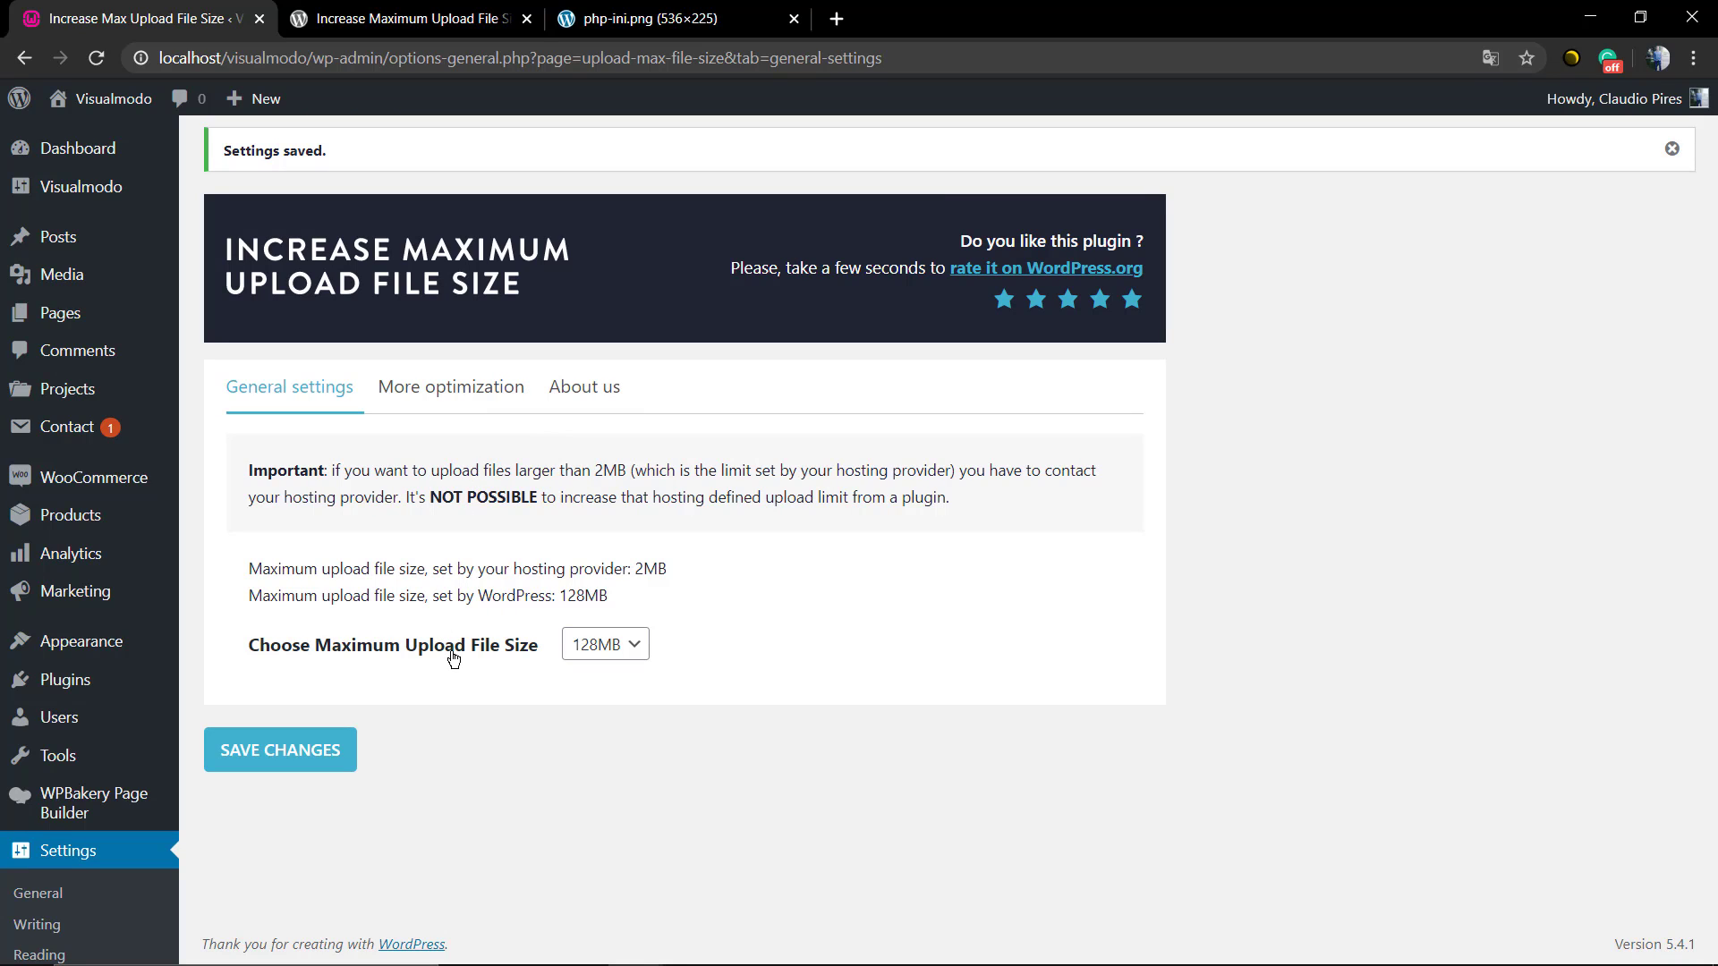
Step: Reselect 128MB in the General settings dropdown and save again
click(605, 644)
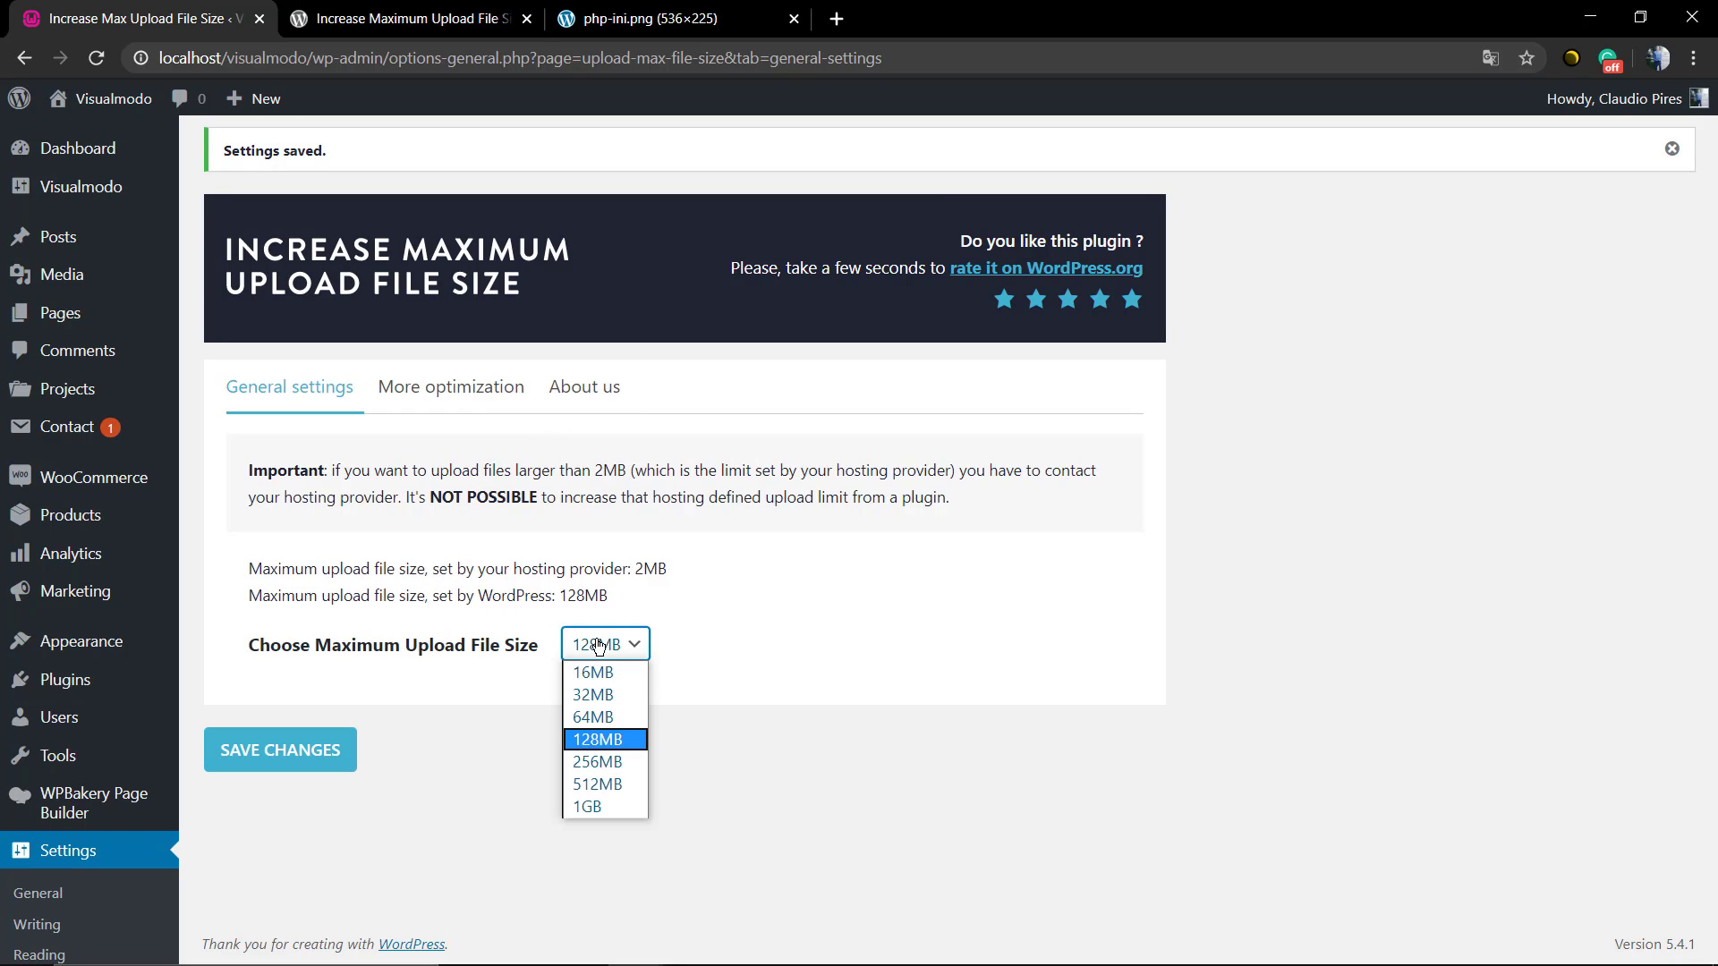
click(491, 663)
click(299, 748)
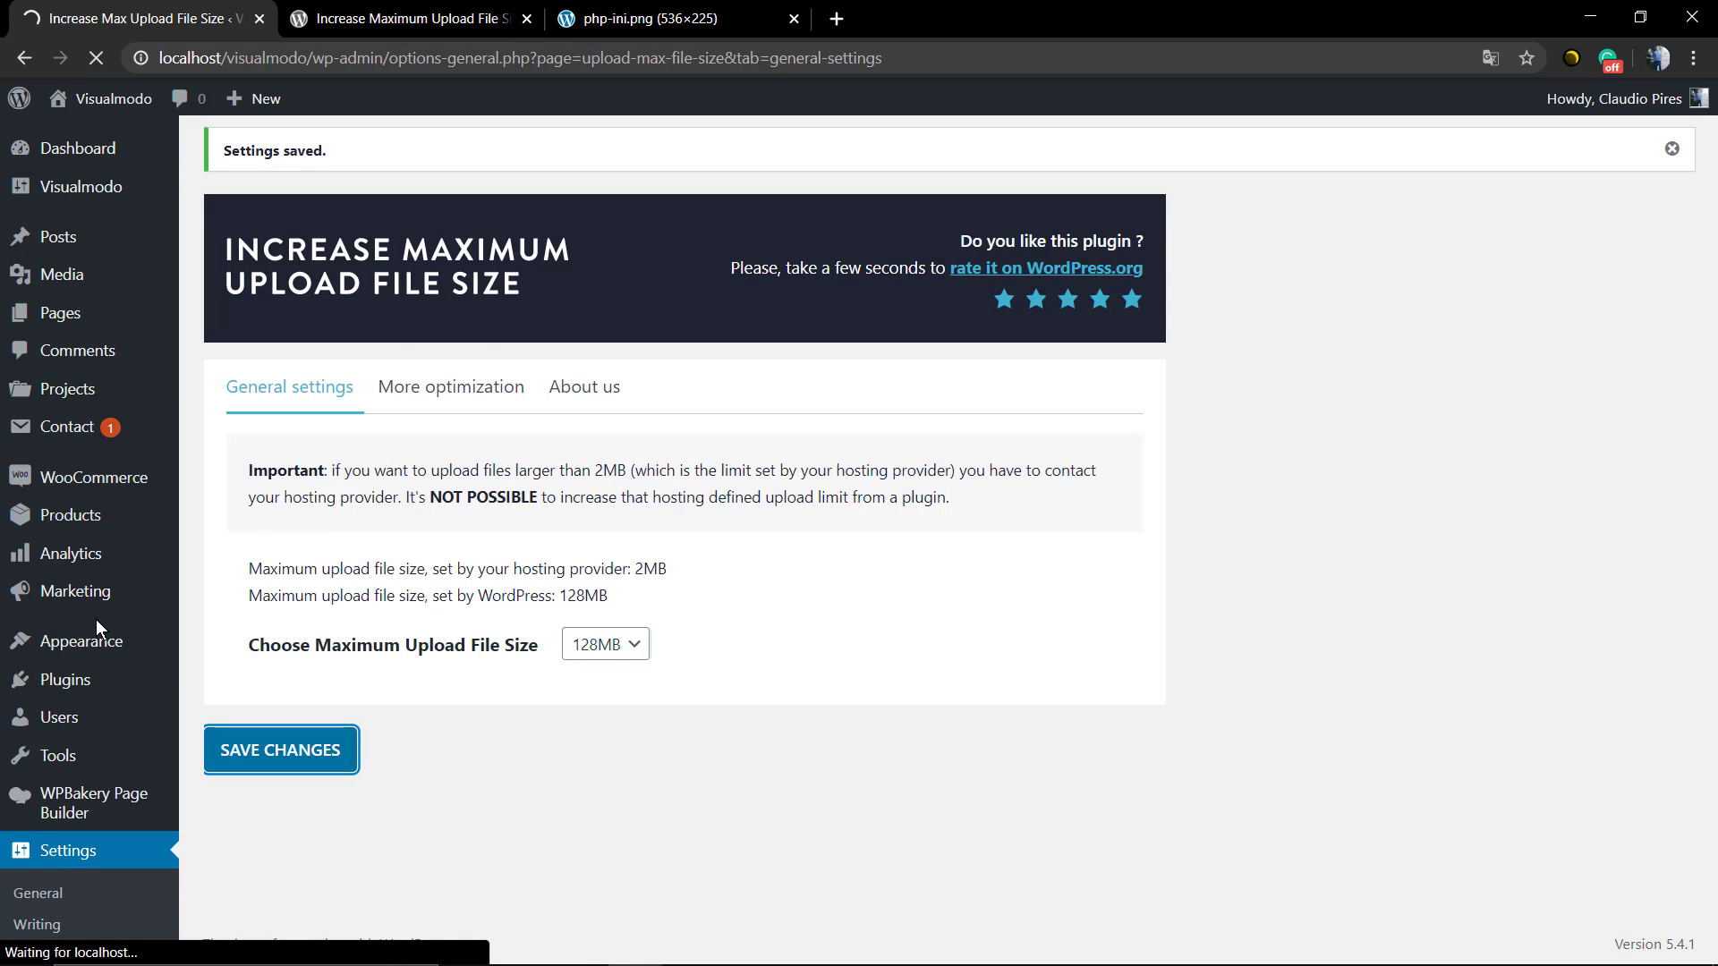
mouse_move(95, 635)
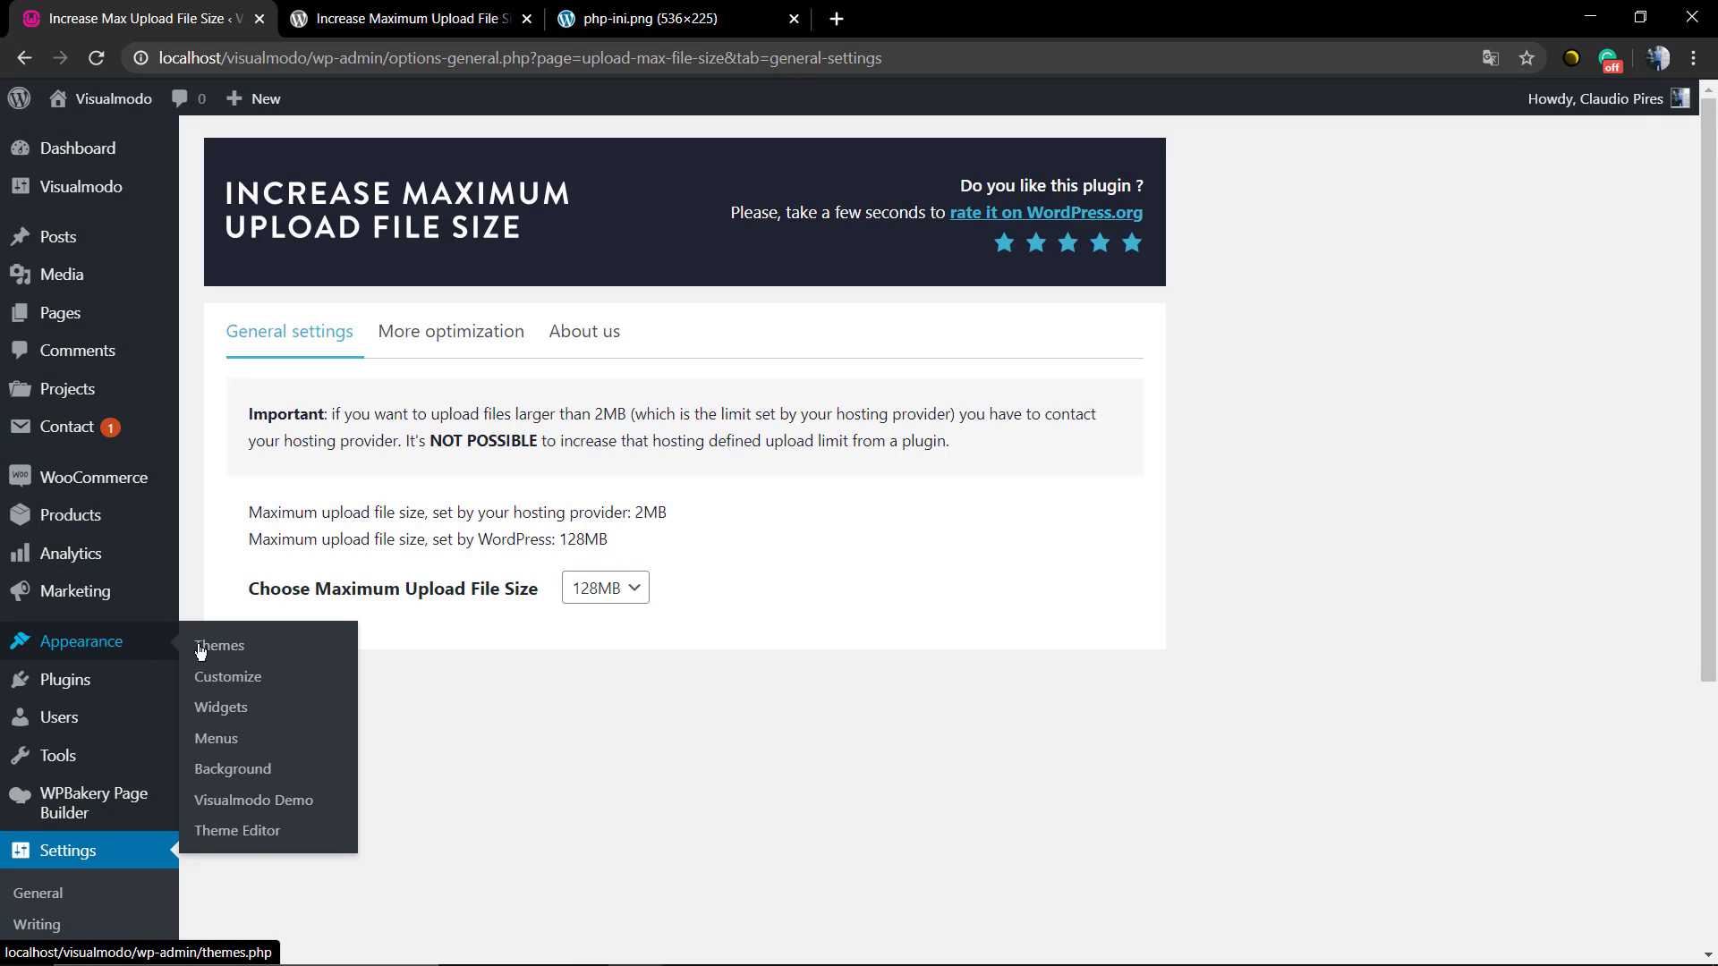
Step: Go to Appearance > Themes and open Add New to list the featured themes
click(235, 652)
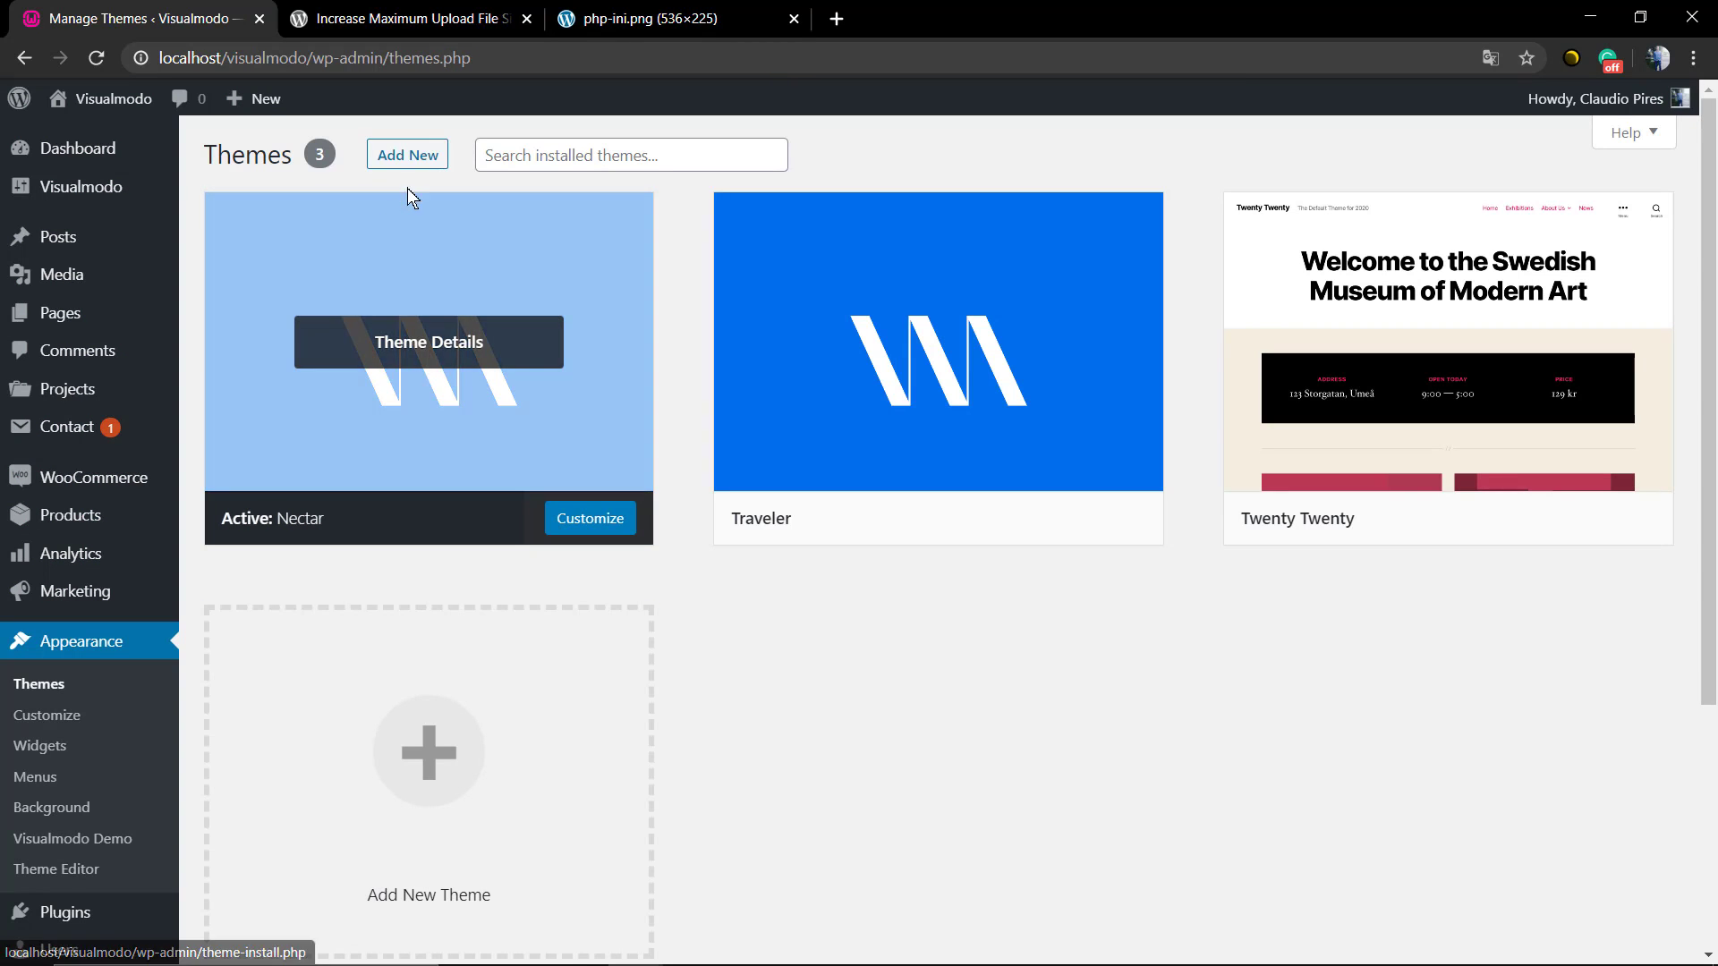
click(401, 161)
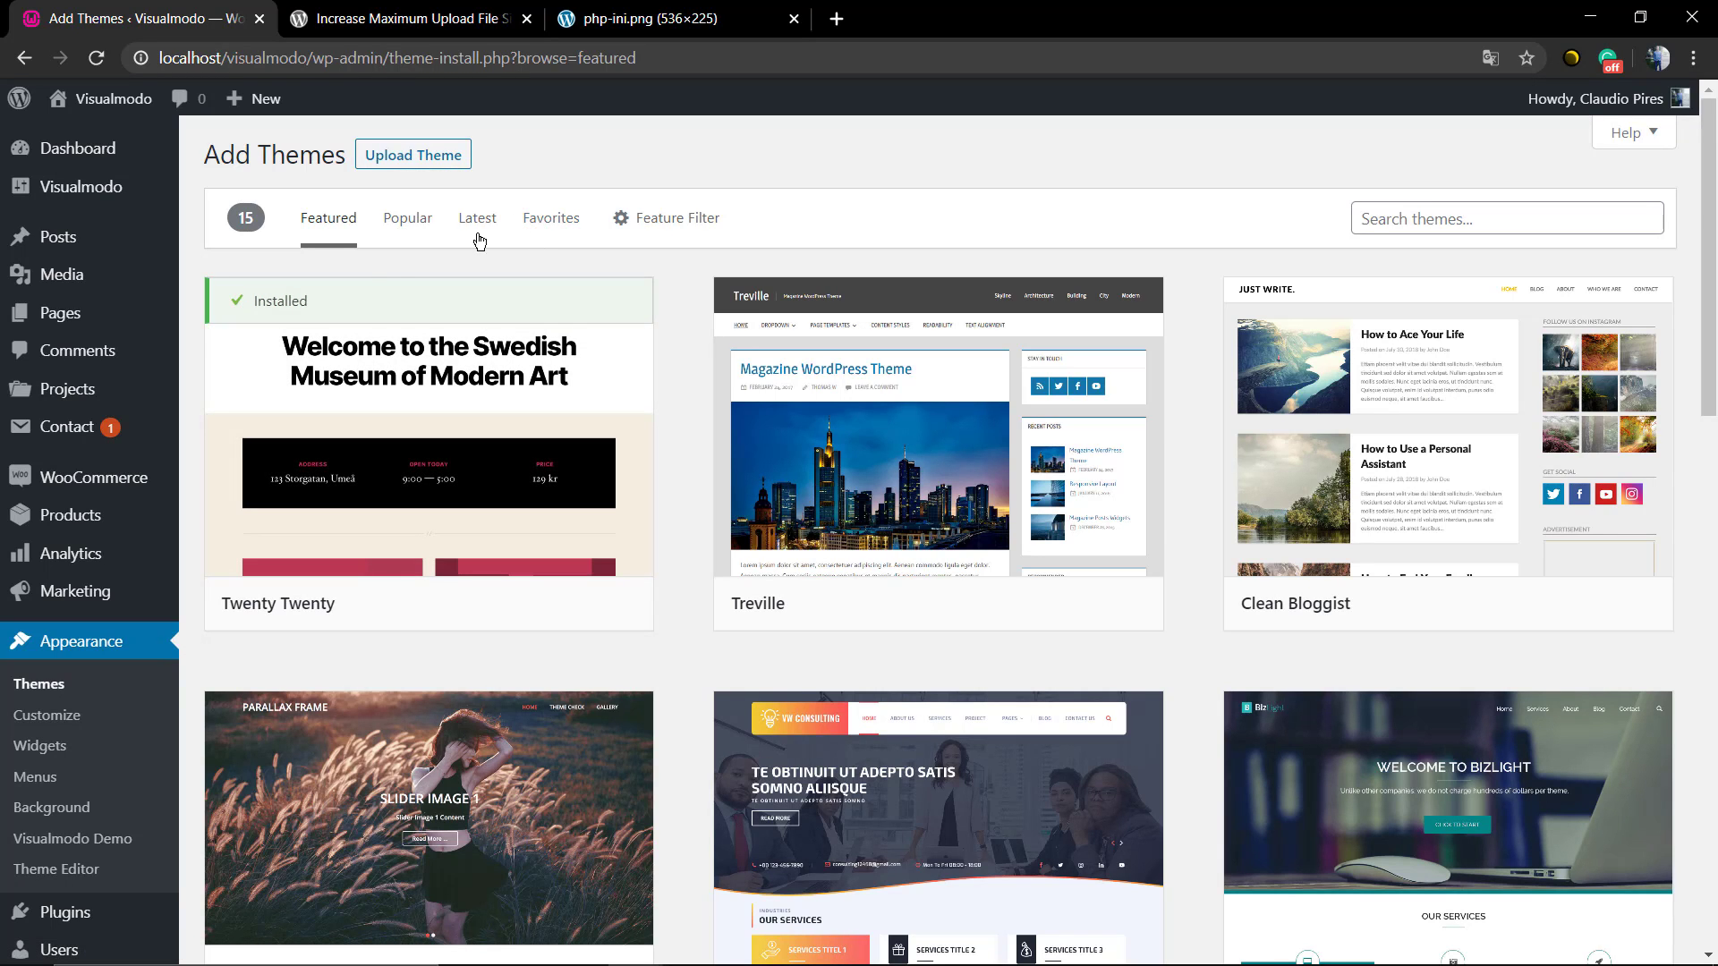
Step: On the plugin's WordPress.org page, view the full-size settings screenshot and return
click(501, 19)
scroll(503, 267, up, 2)
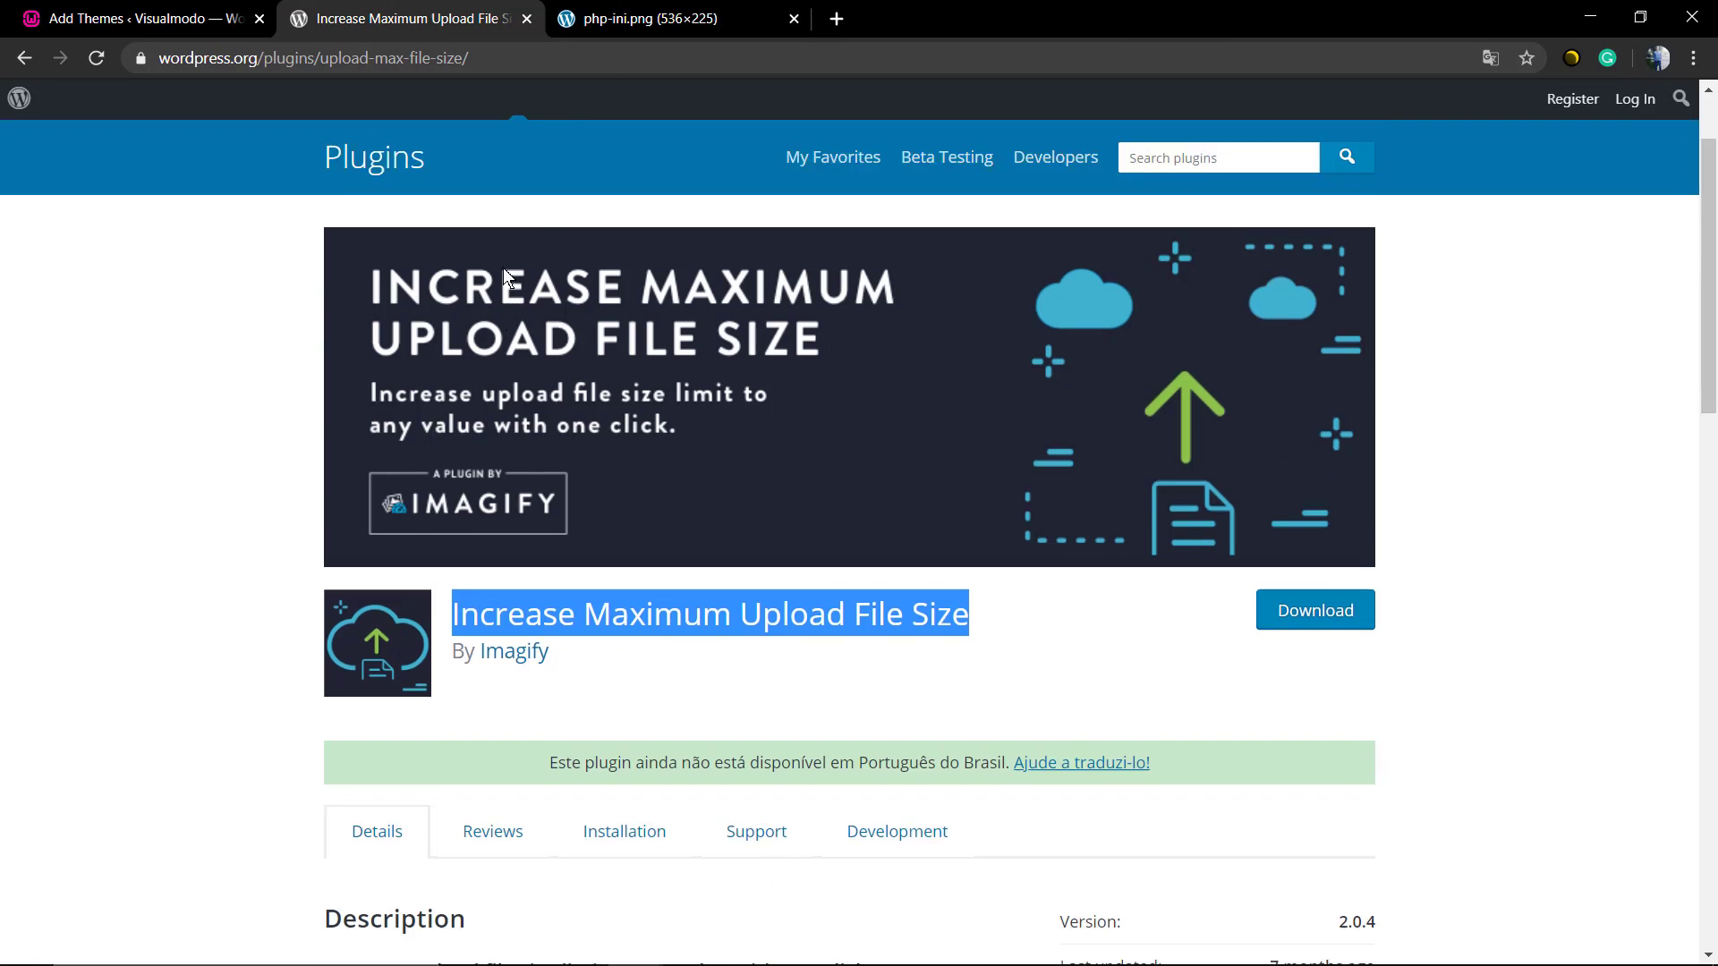
click(163, 505)
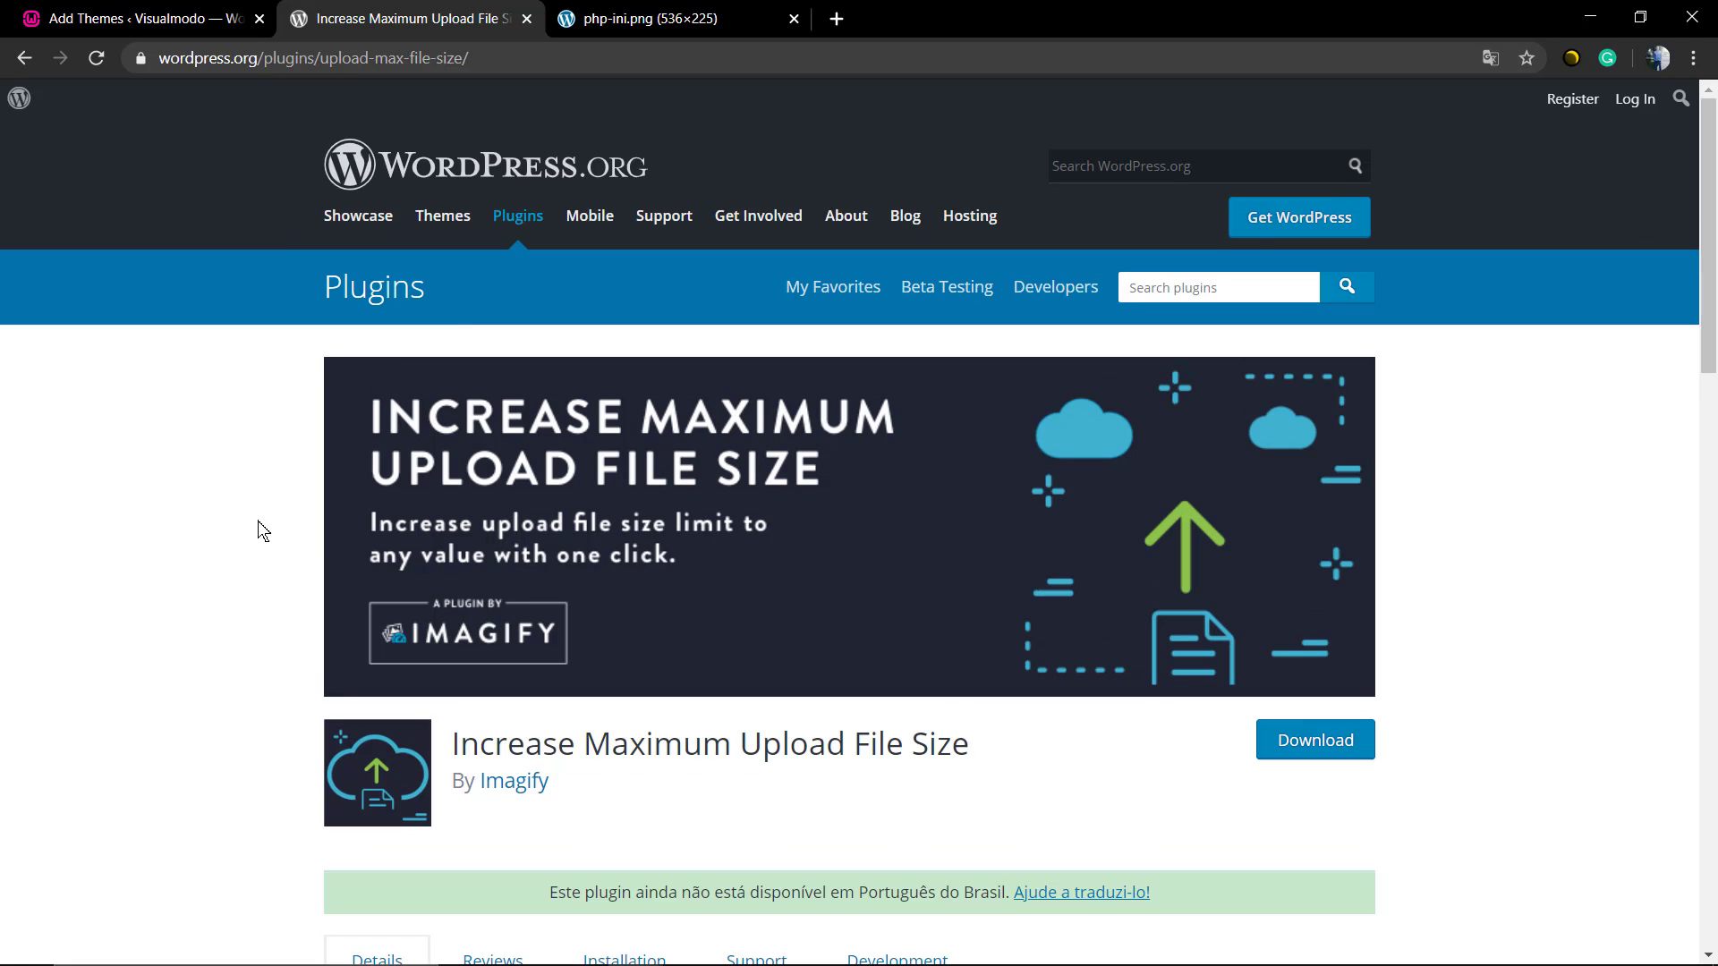
scroll(597, 583, down, 10)
click(597, 583)
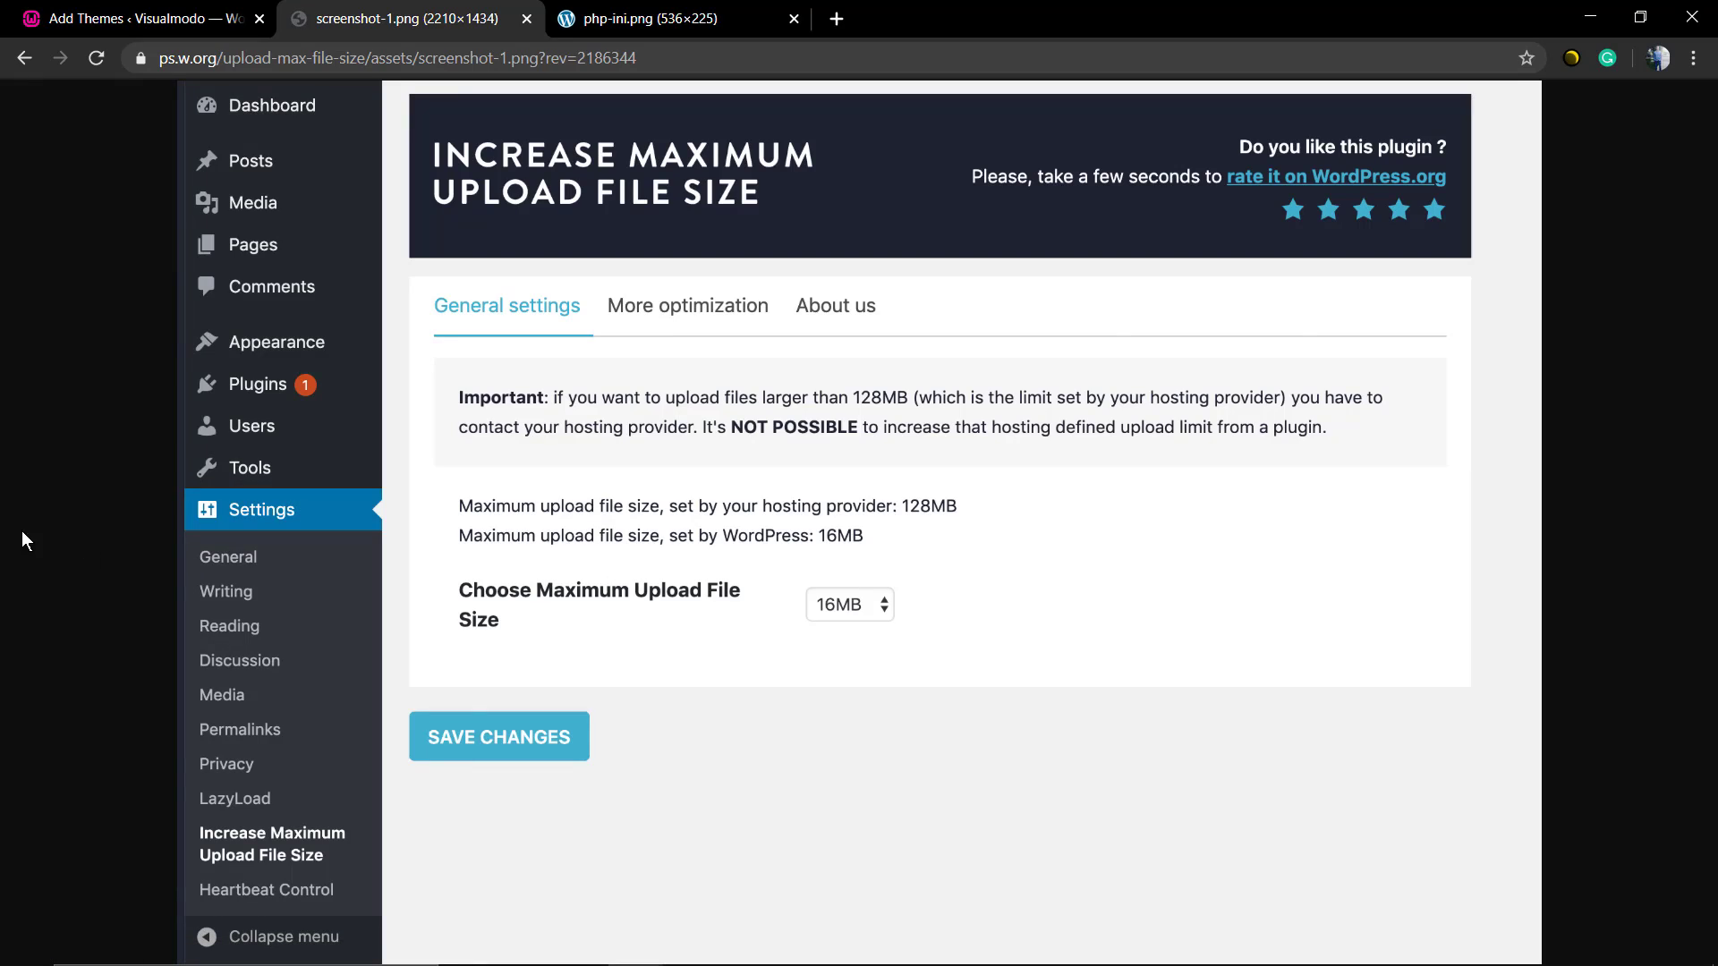
click(24, 57)
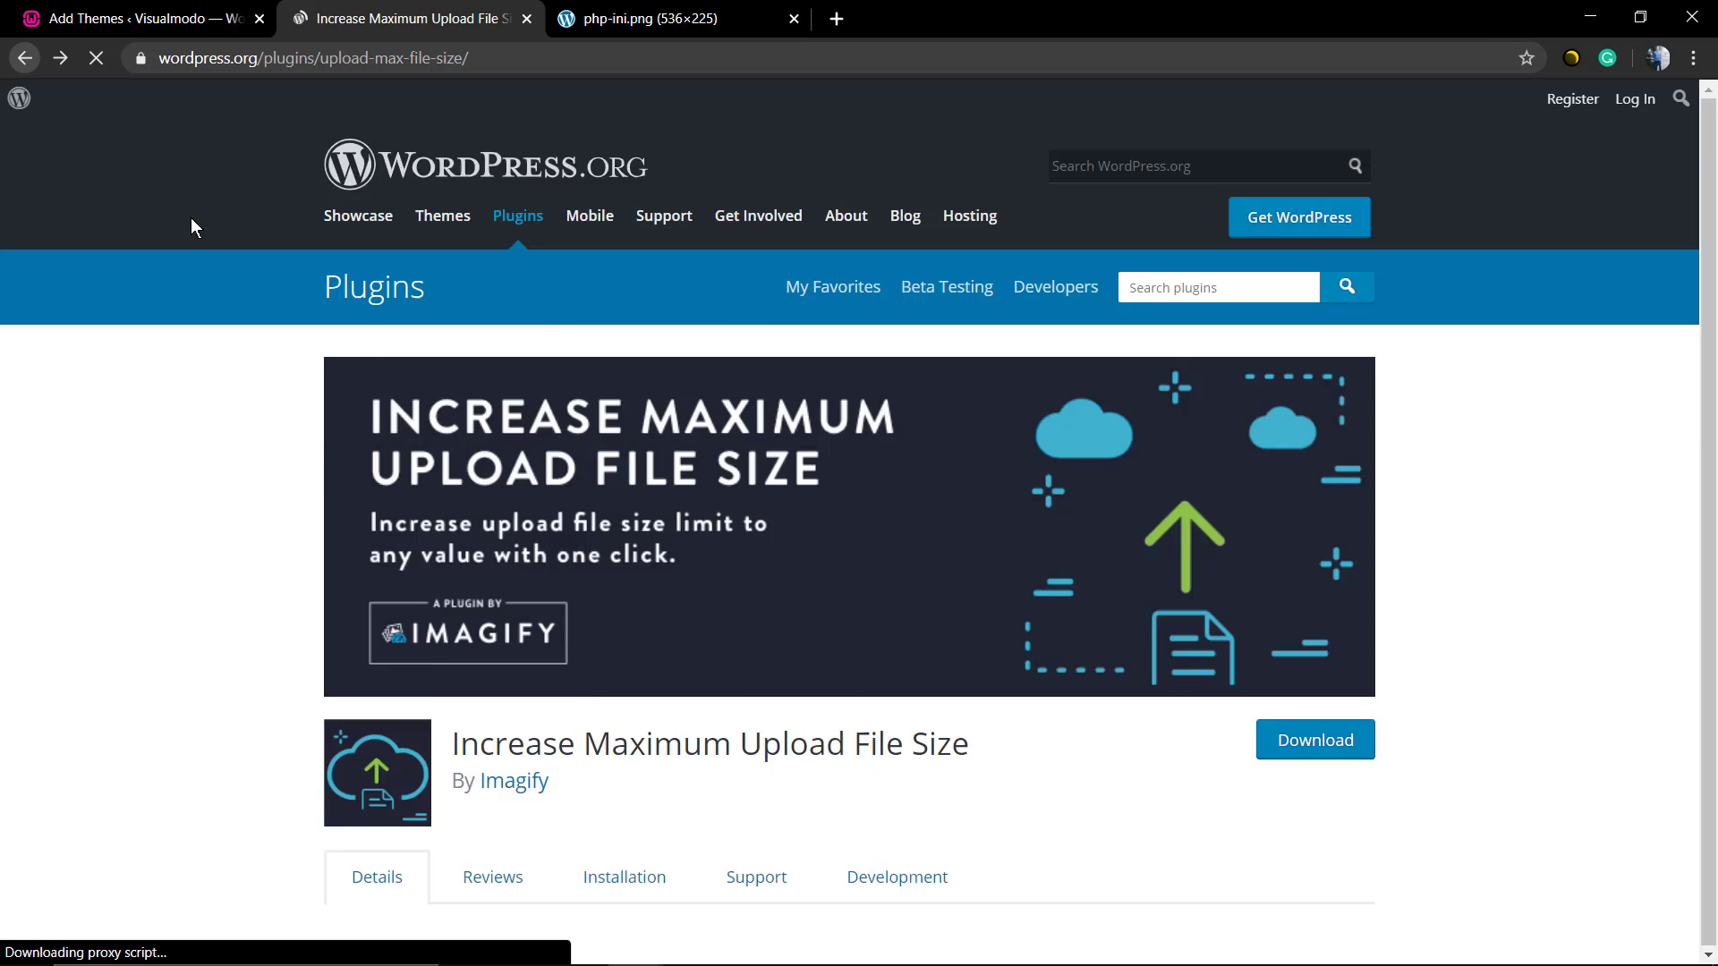
scroll(586, 559, up, 15)
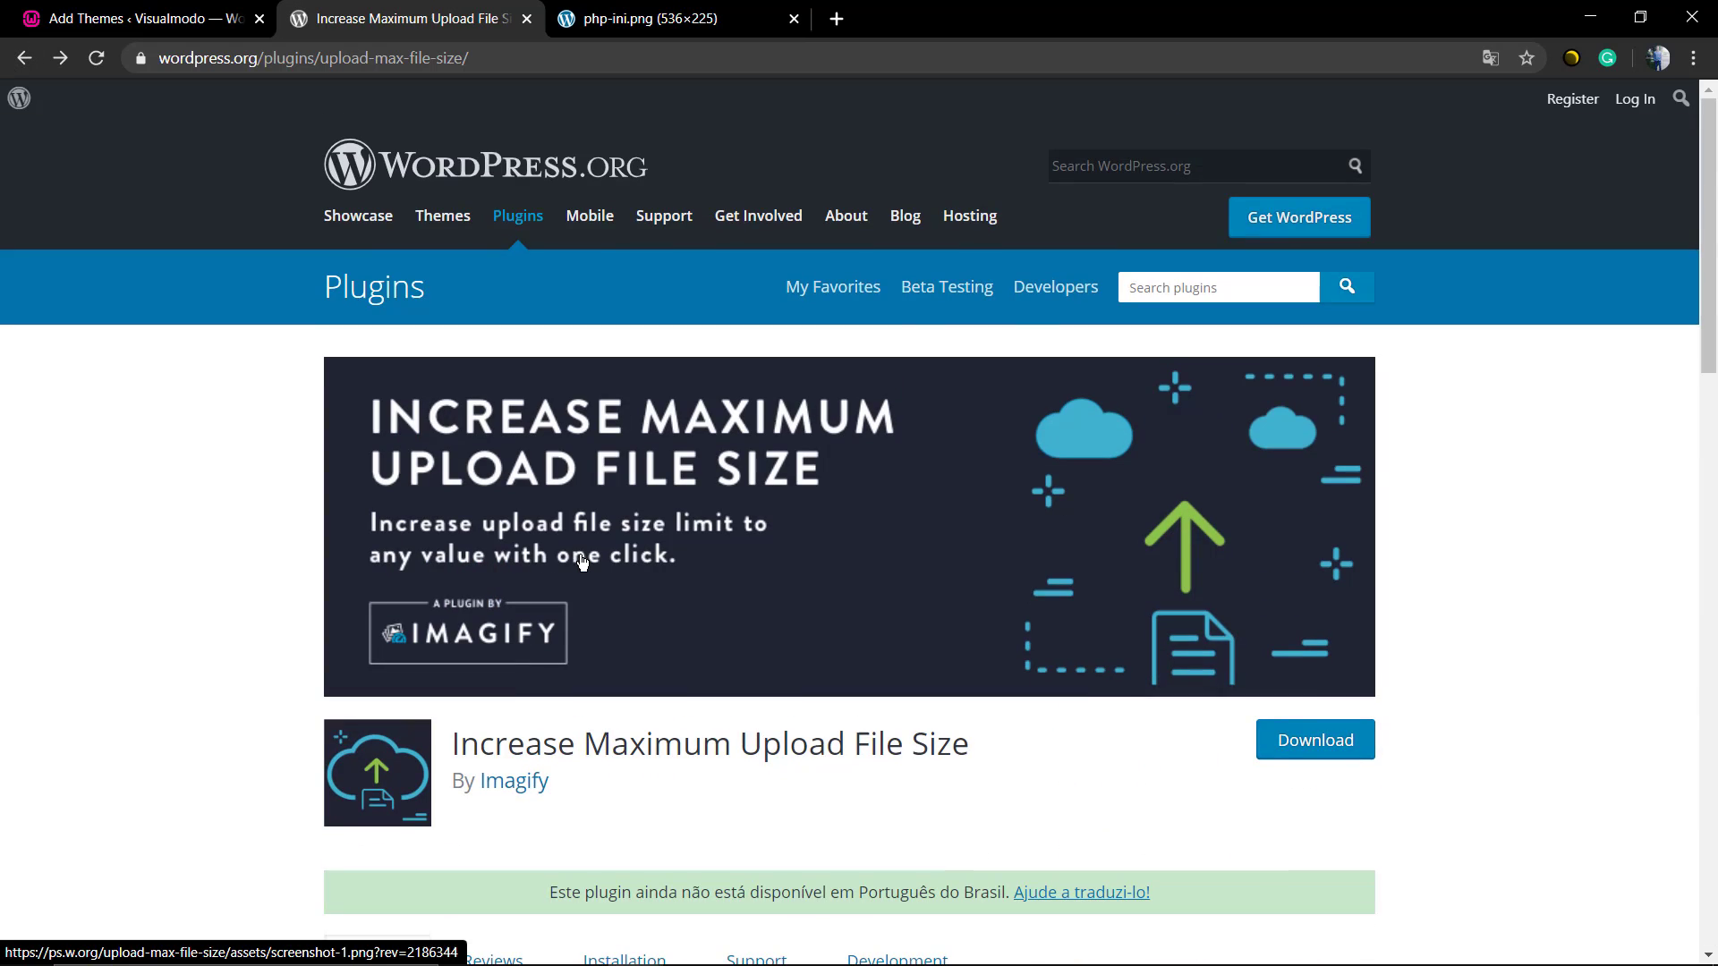